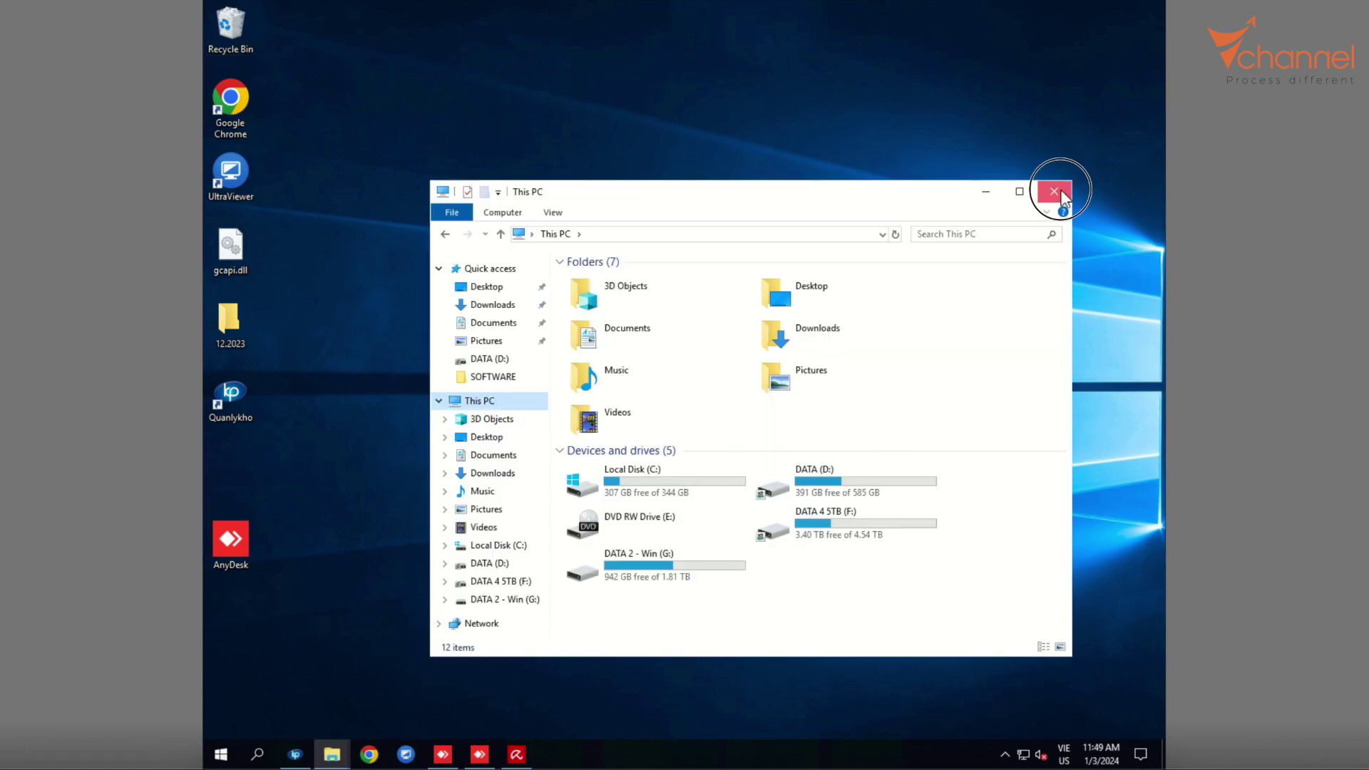
- Open Server Manager through the management option of This PC and launch Computer Management from it
{"action": "left_click", "coordinate": [1052, 193]}
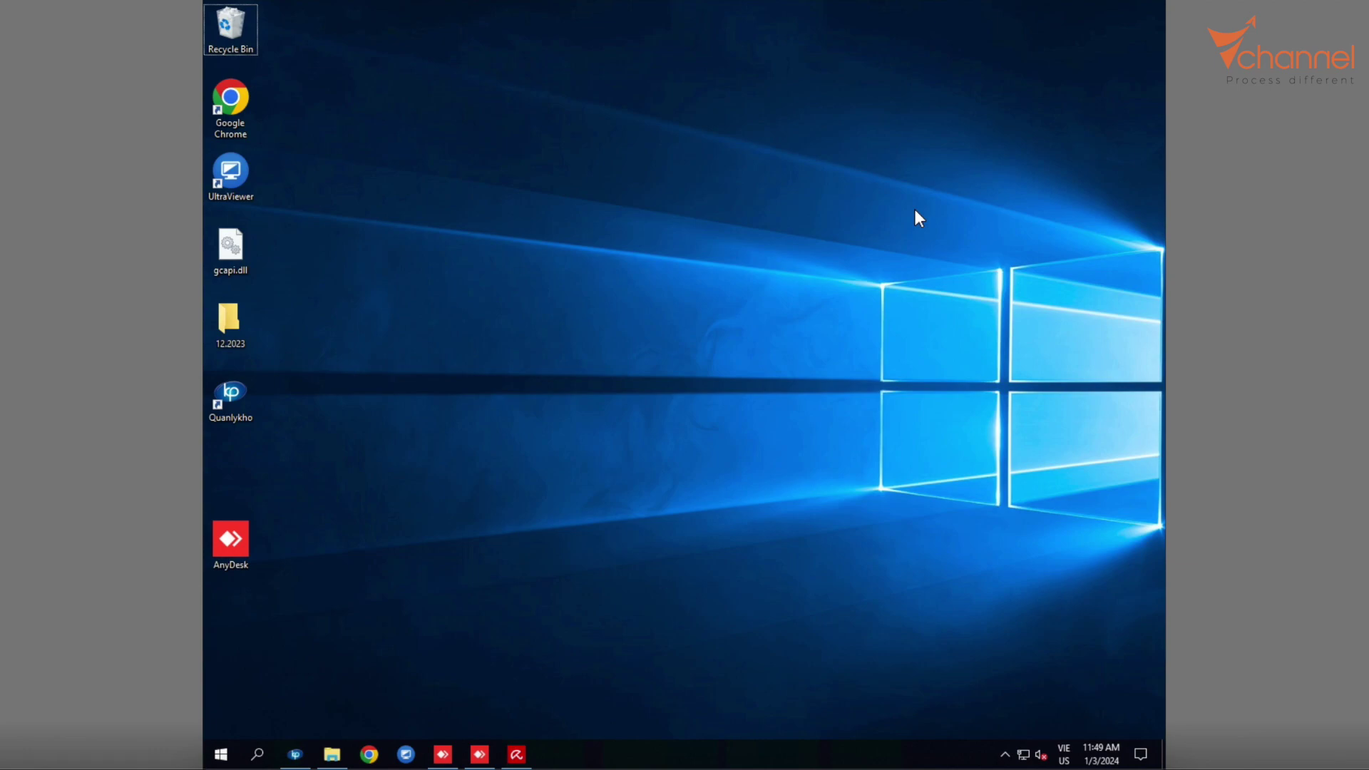
{"action": "key", "text": "super+e"}
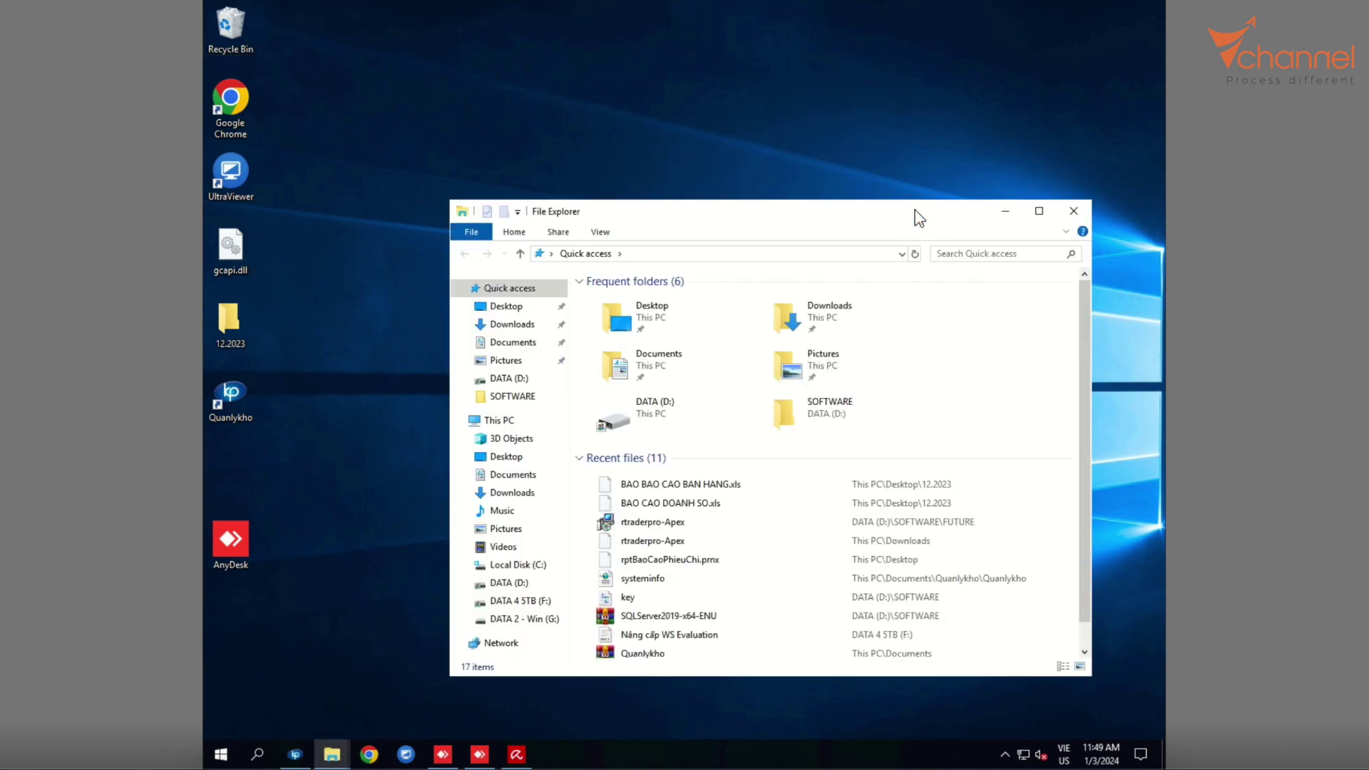
{"action": "right_click", "coordinate": [517, 425]}
{"action": "left_click", "coordinate": [554, 455]}
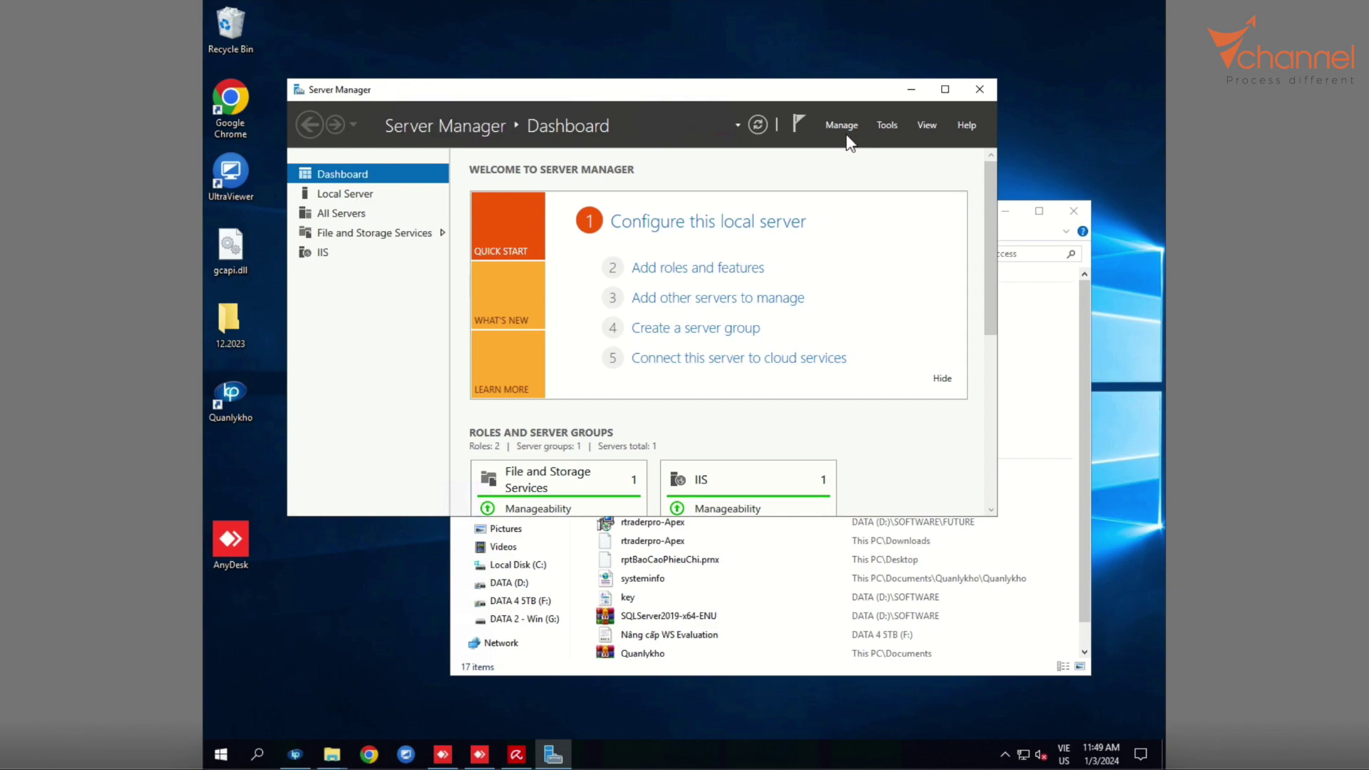
{"action": "left_click", "coordinate": [887, 126]}
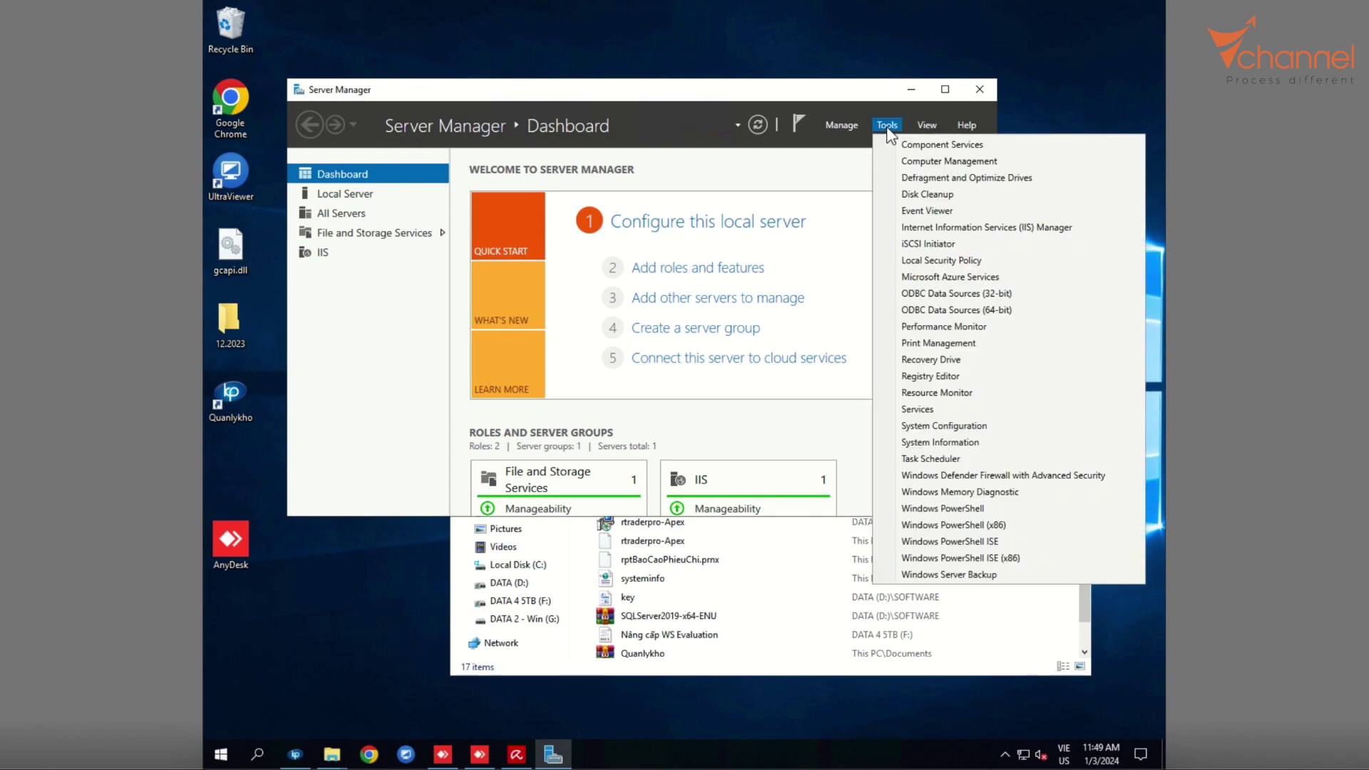
{"action": "left_click", "coordinate": [1005, 163]}
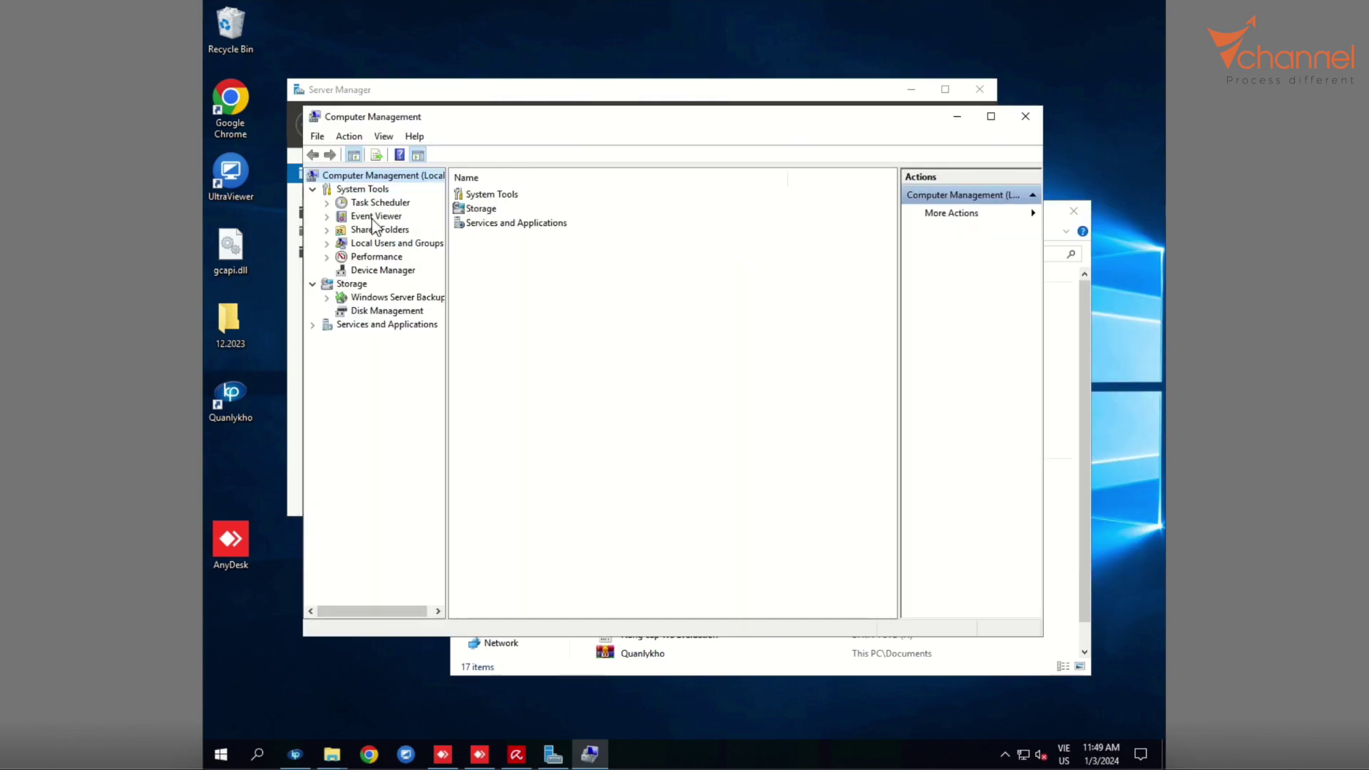
- Show the Users folder under Local Users and Groups
{"action": "left_click", "coordinate": [330, 244]}
{"action": "left_click", "coordinate": [327, 244]}
{"action": "left_click", "coordinate": [375, 258]}
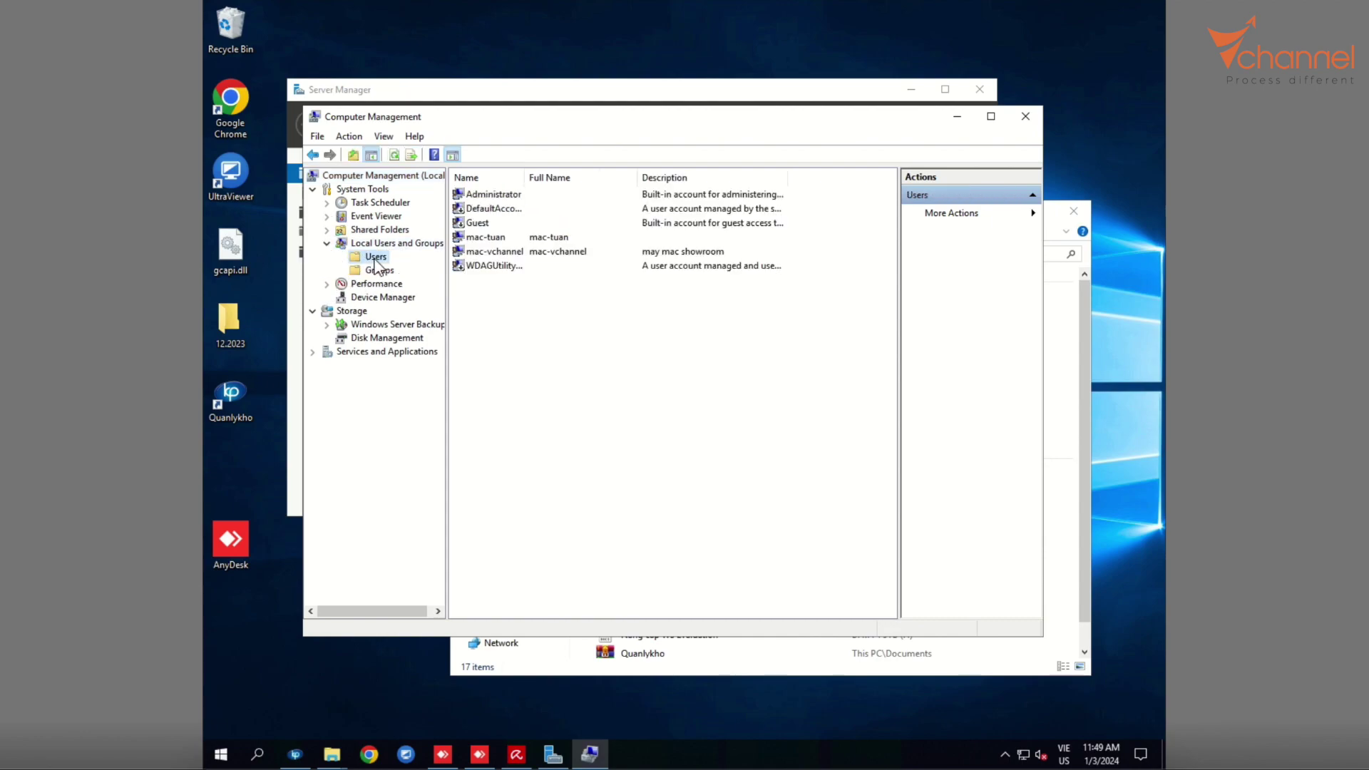
- Start a new local user with the user name share_file and enter the account password
{"action": "right_click", "coordinate": [375, 261]}
{"action": "left_click", "coordinate": [433, 268]}
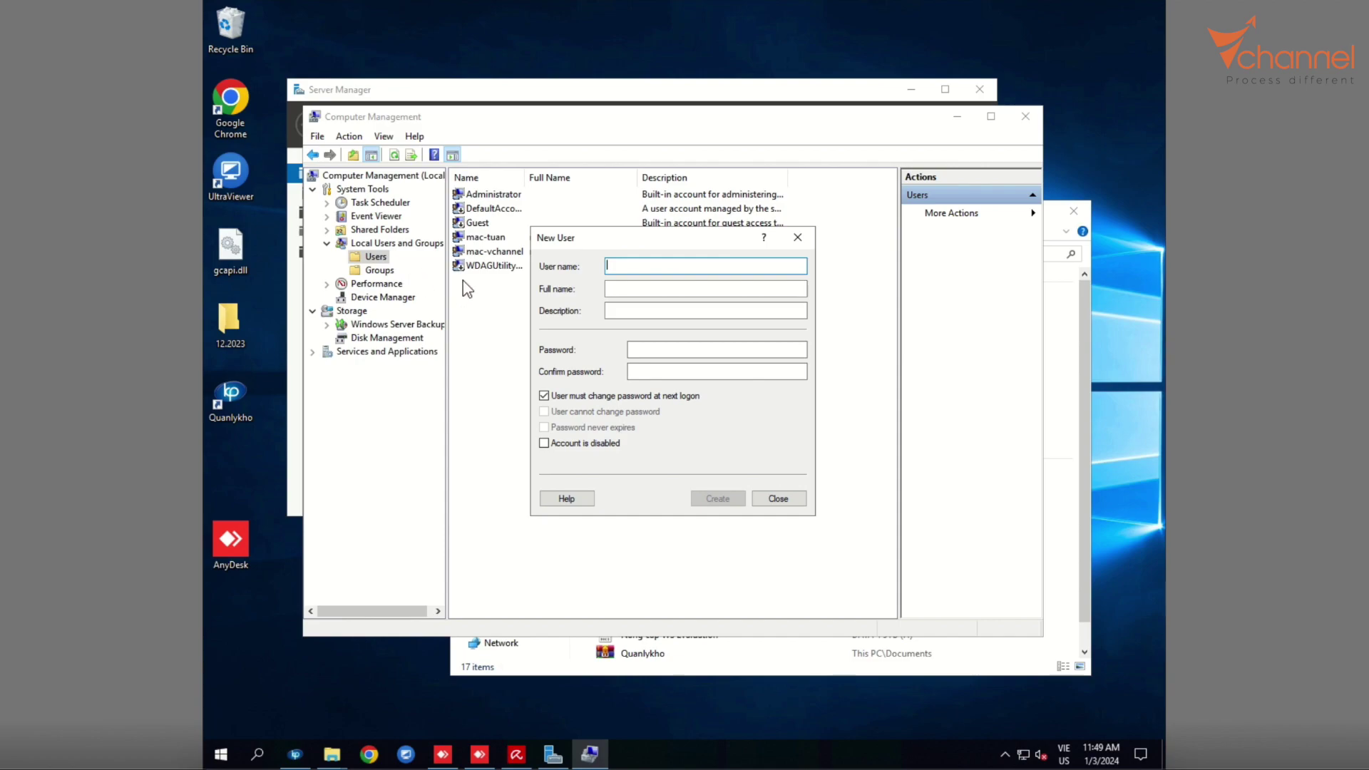
{"action": "type", "text": "share_file"}
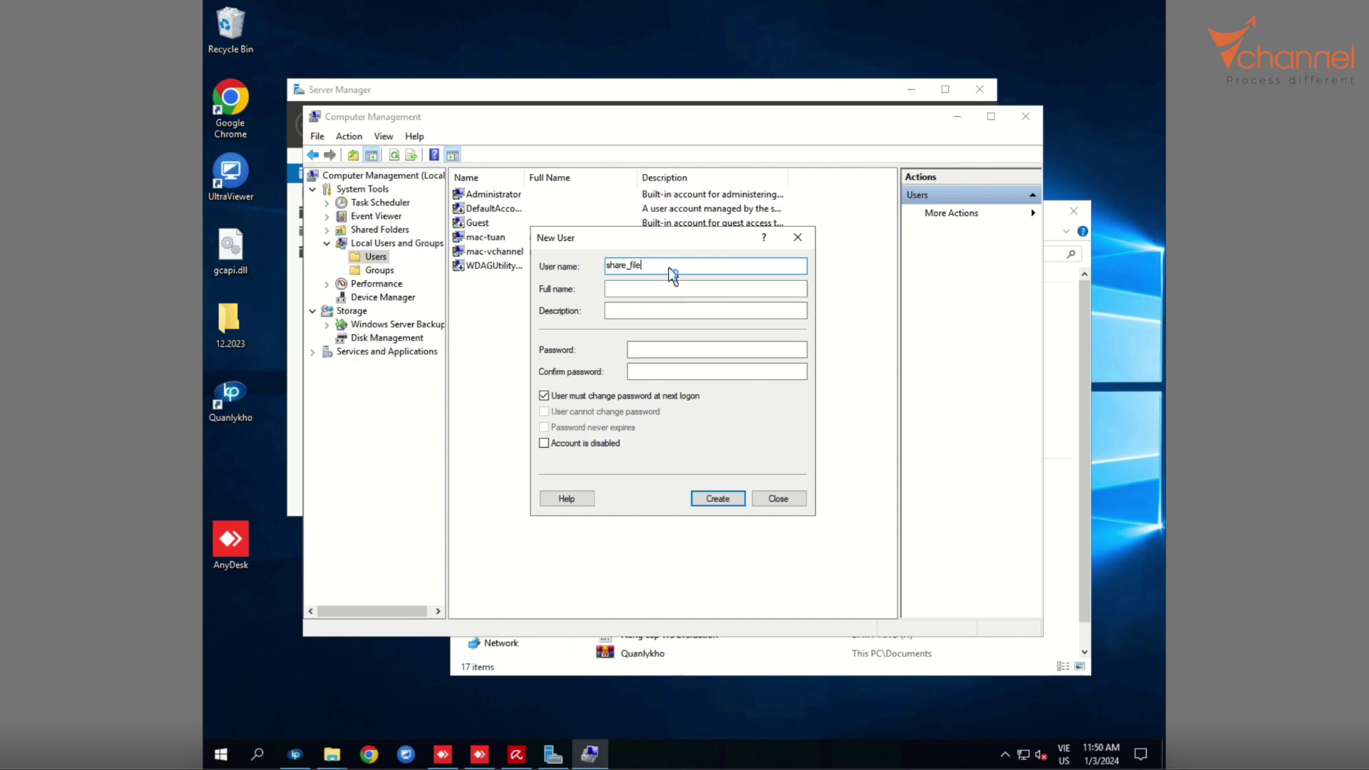
{"action": "left_click", "coordinate": [656, 350]}
{"action": "type", "text": "********"}
- Drop the password change at next logon, set the password never to expire, confirm the password and create the user
{"action": "left_click", "coordinate": [651, 398]}
{"action": "left_click", "coordinate": [610, 428]}
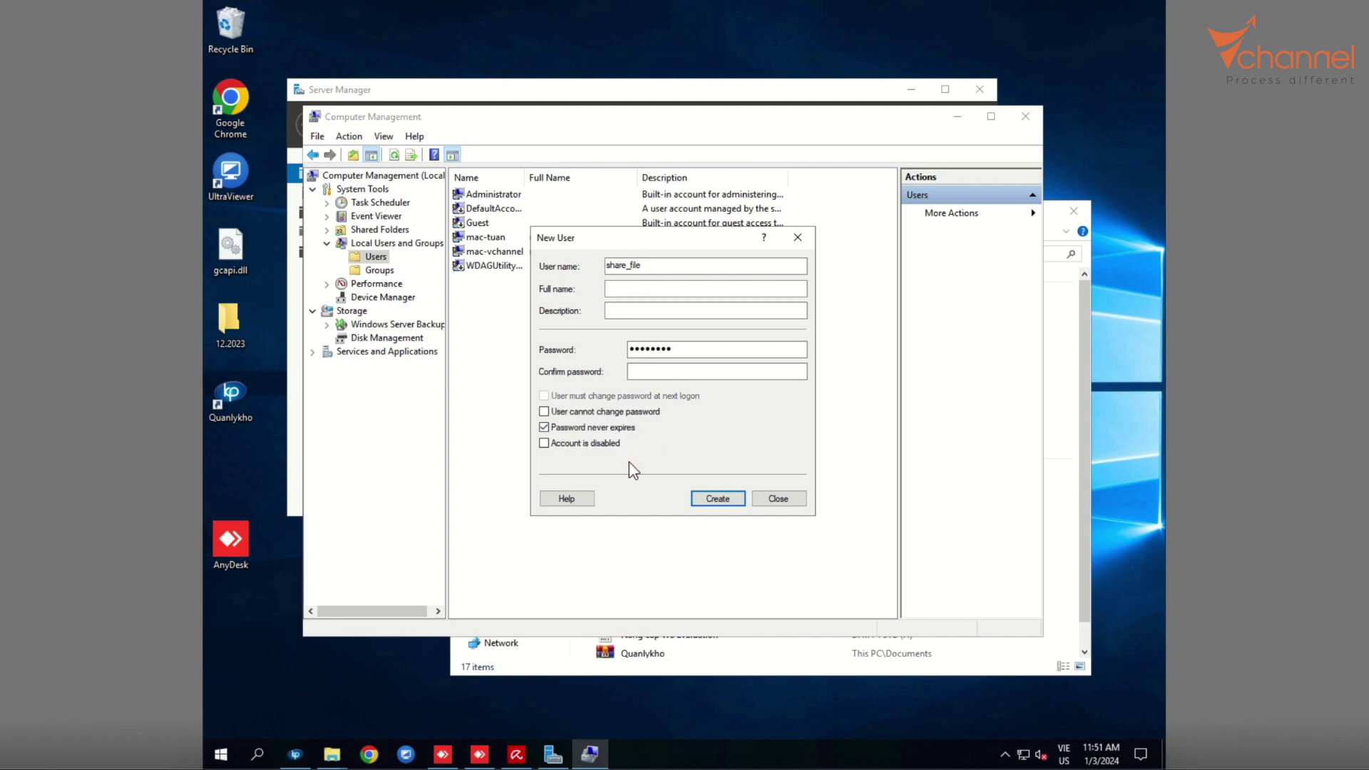
{"action": "key", "text": "Tab"}
{"action": "key", "text": "ctrl+v"}
{"action": "left_click", "coordinate": [720, 499]}
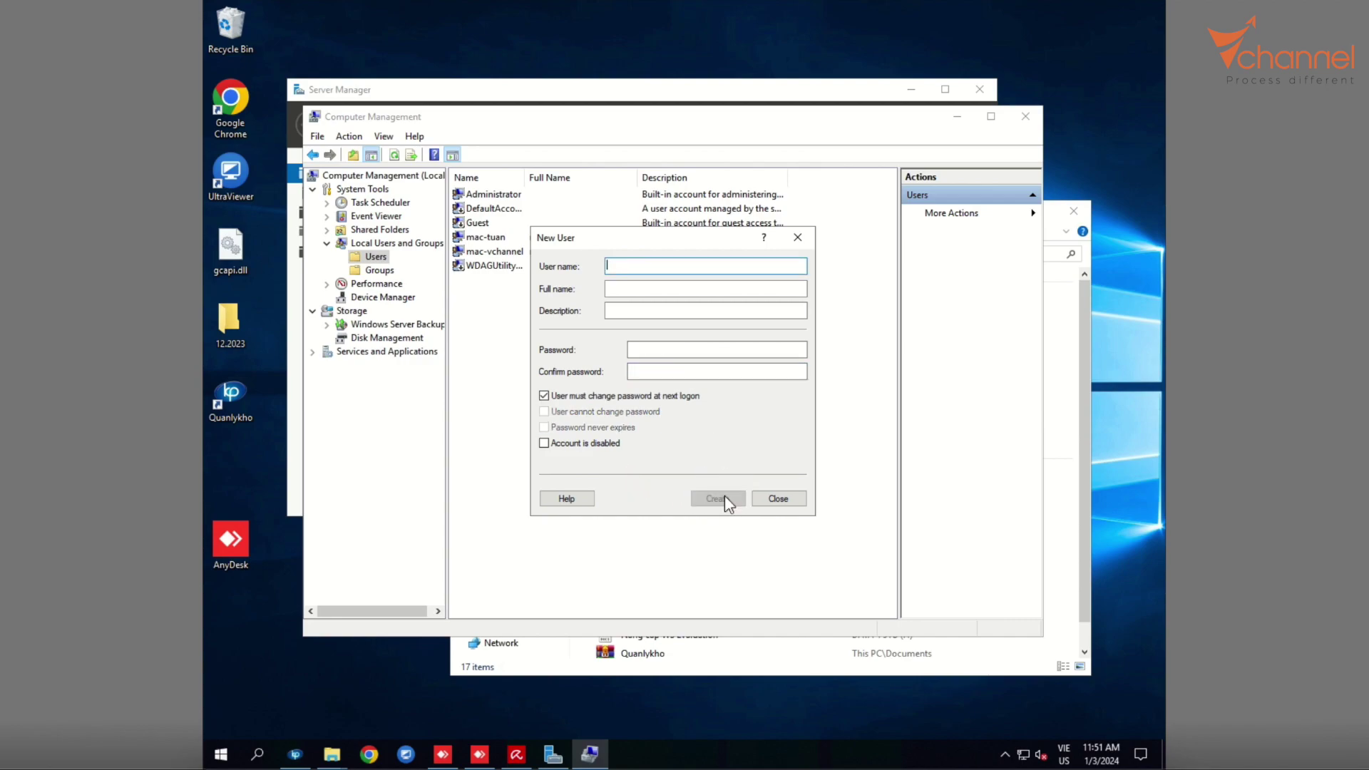
{"action": "key", "text": "Escape"}
- Create a new local group named Vchannel_media
{"action": "left_click", "coordinate": [378, 271]}
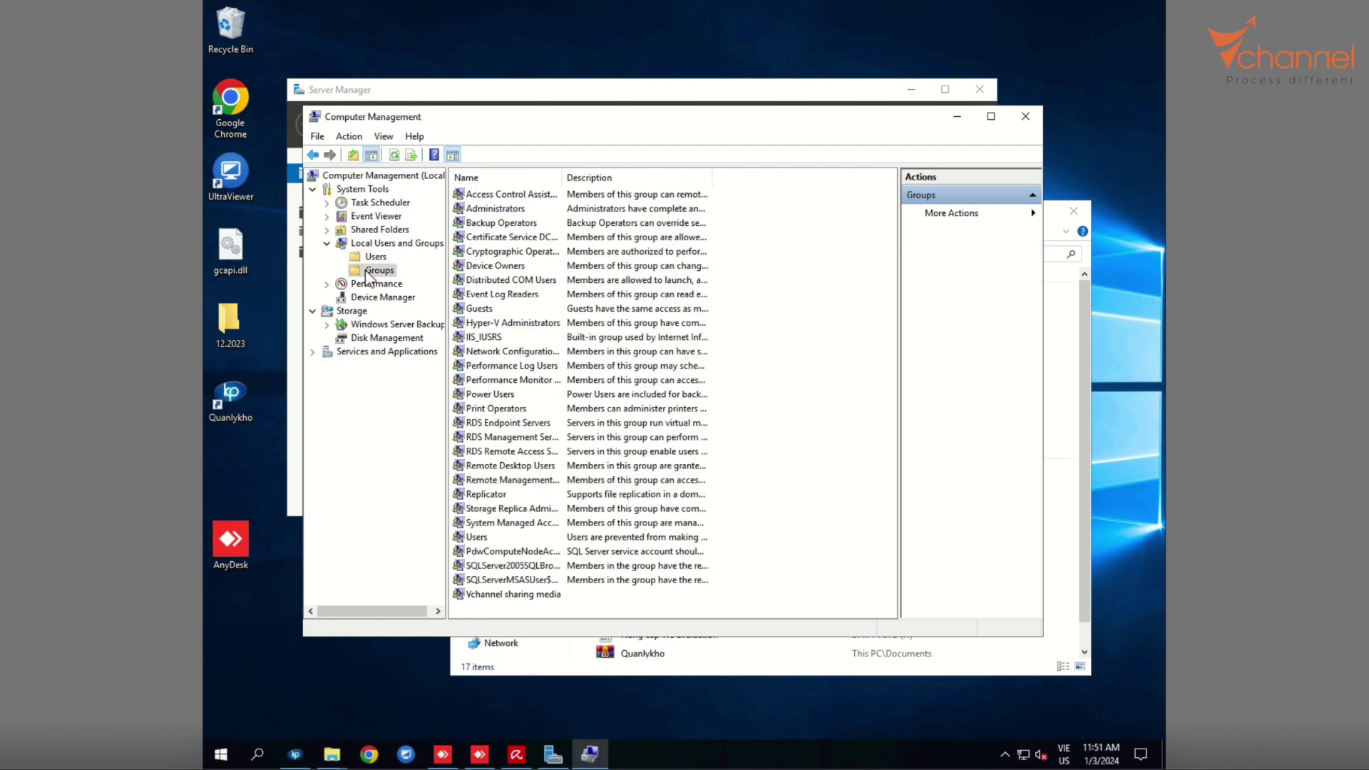
{"action": "right_click", "coordinate": [372, 270]}
{"action": "left_click", "coordinate": [403, 279]}
{"action": "type", "text": "Vchannel_media"}
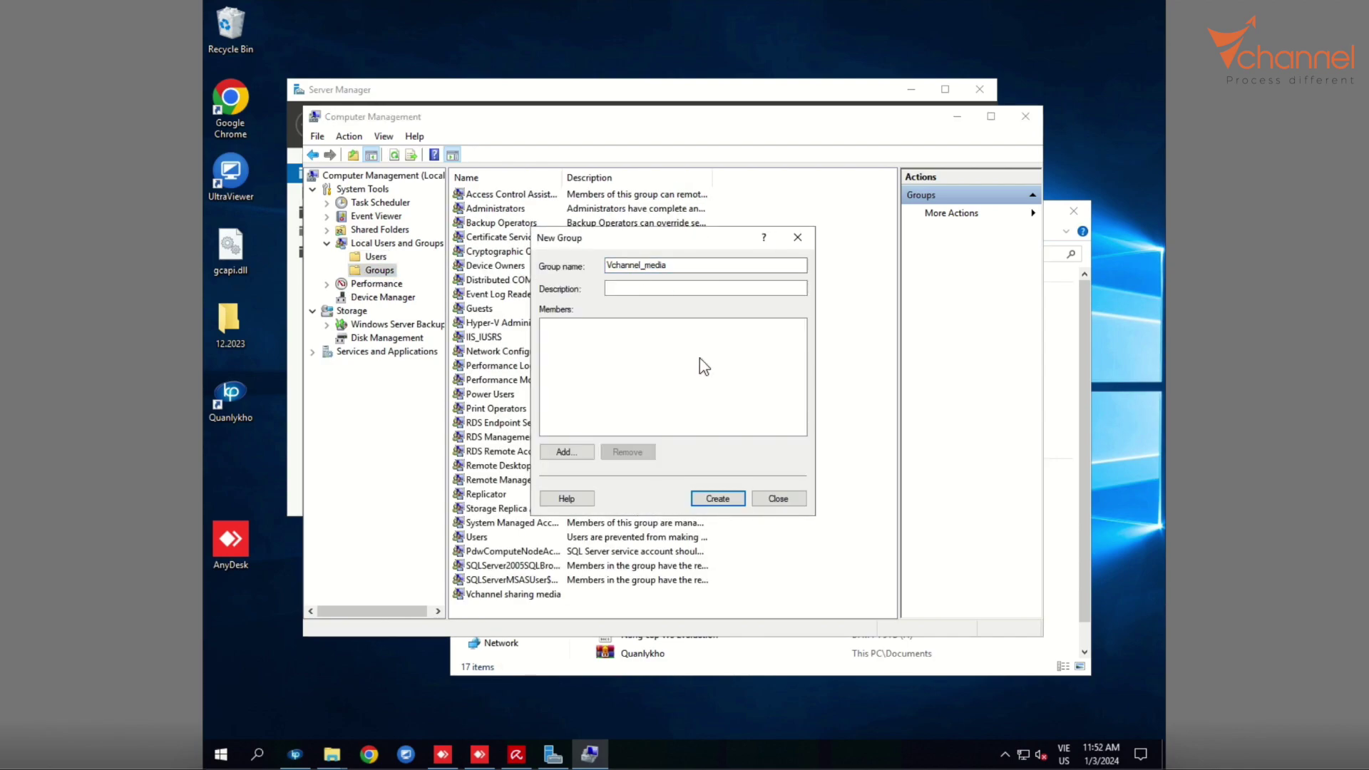
{"action": "left_click", "coordinate": [712, 497]}
{"action": "key", "text": "Escape"}
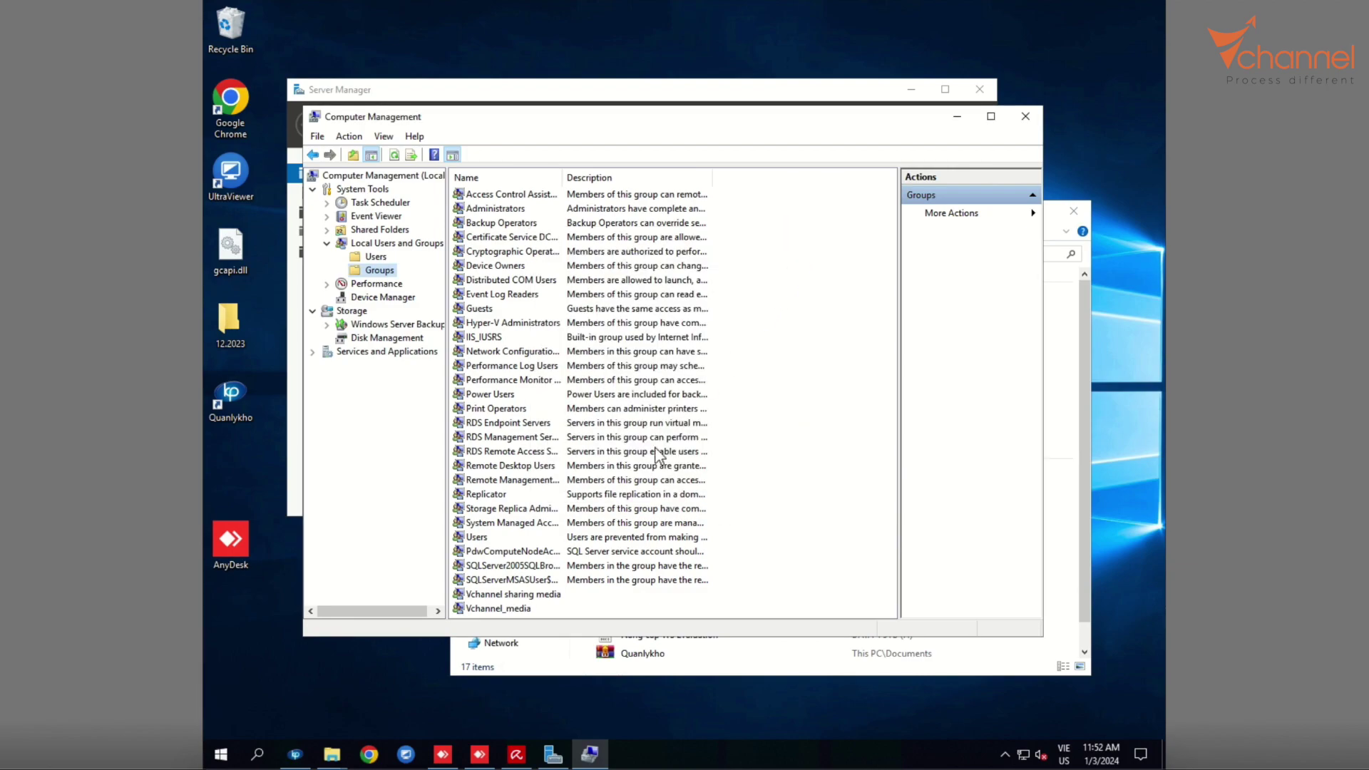
- Add the user share_file as a member of the Vchannel_media group and save the group's properties
{"action": "double_click", "coordinate": [501, 609]}
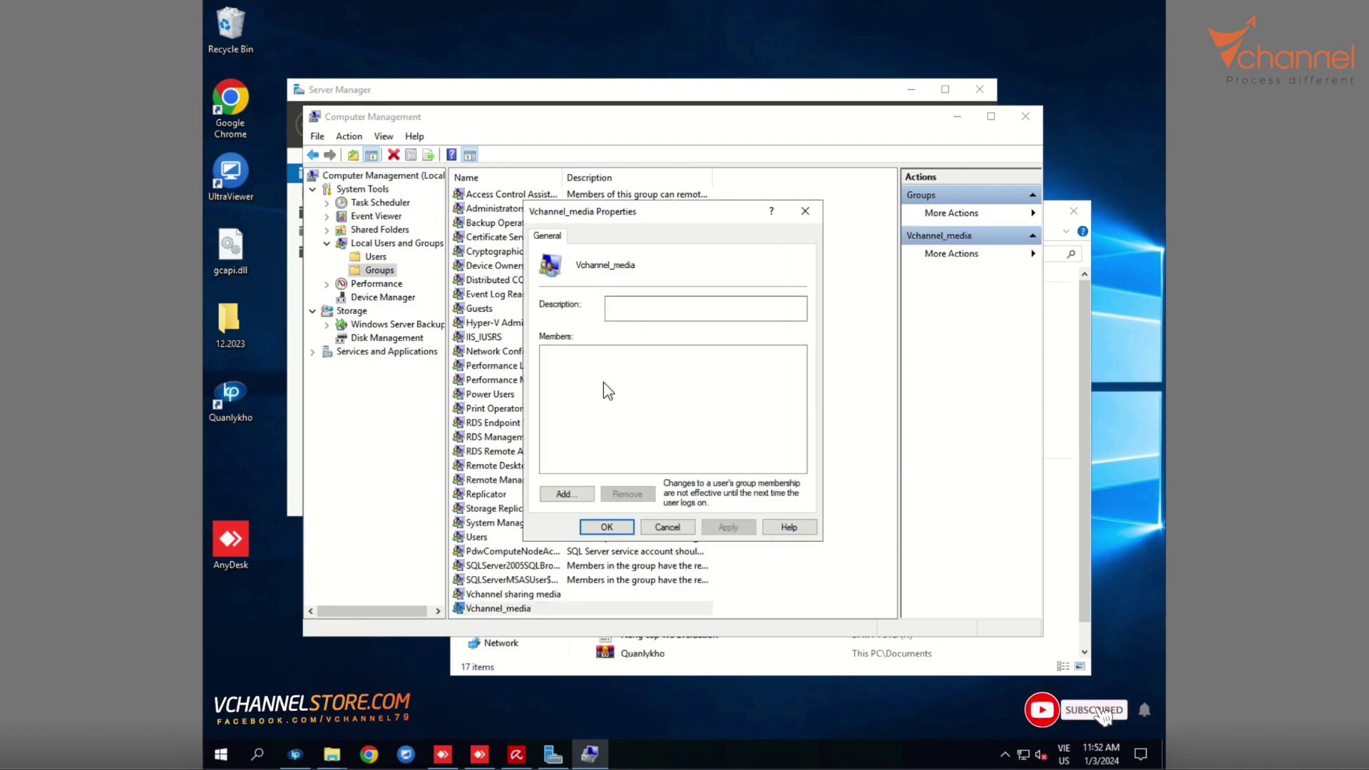
{"action": "left_click", "coordinate": [566, 494]}
{"action": "type", "text": "shar"}
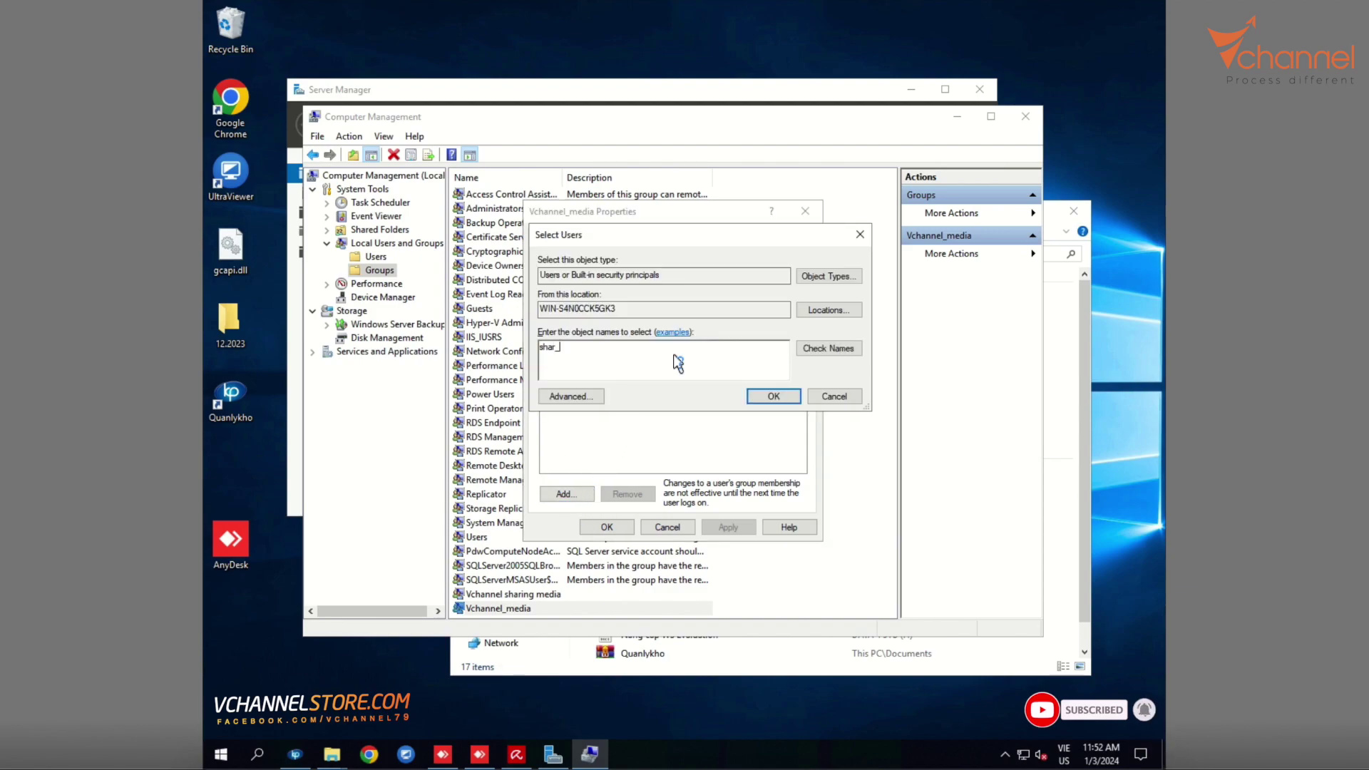
{"action": "type", "text": "e_file"}
{"action": "left_click", "coordinate": [828, 348]}
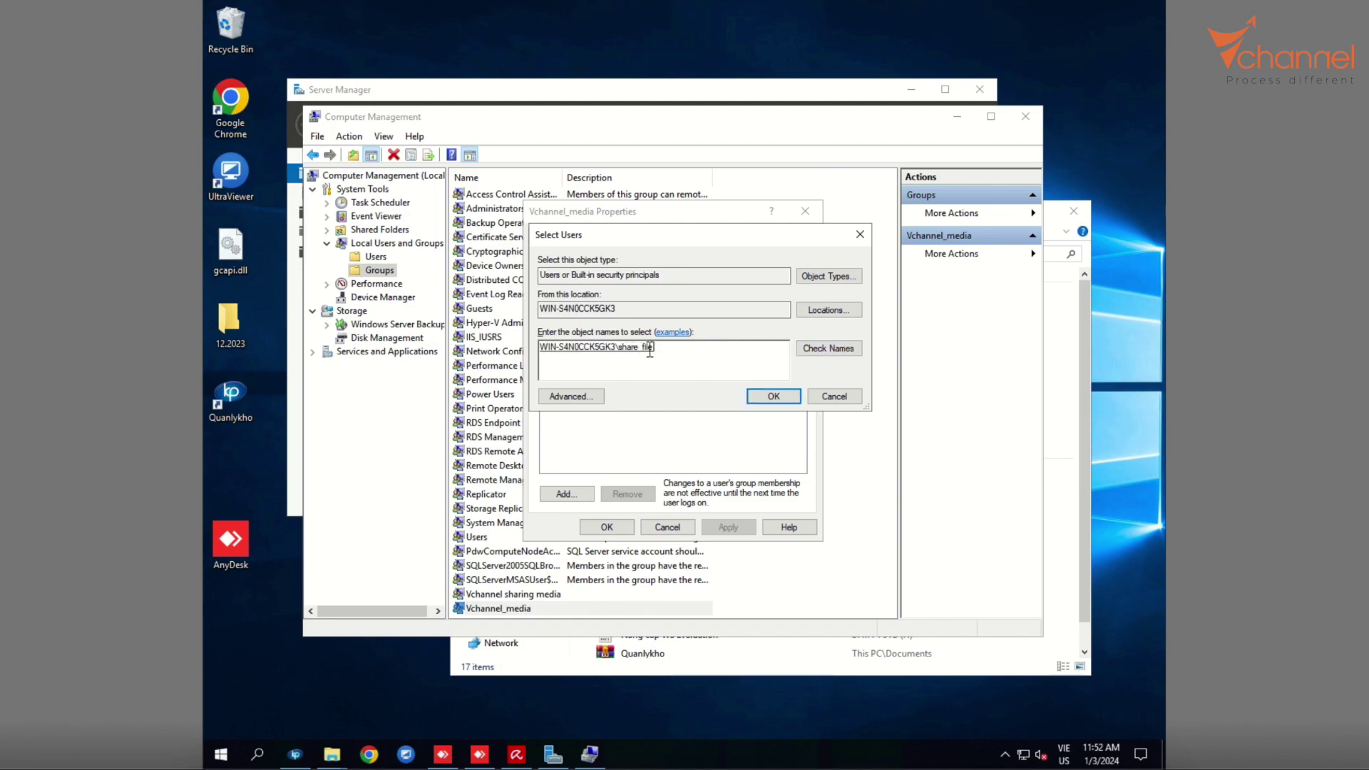
{"action": "left_click", "coordinate": [776, 396]}
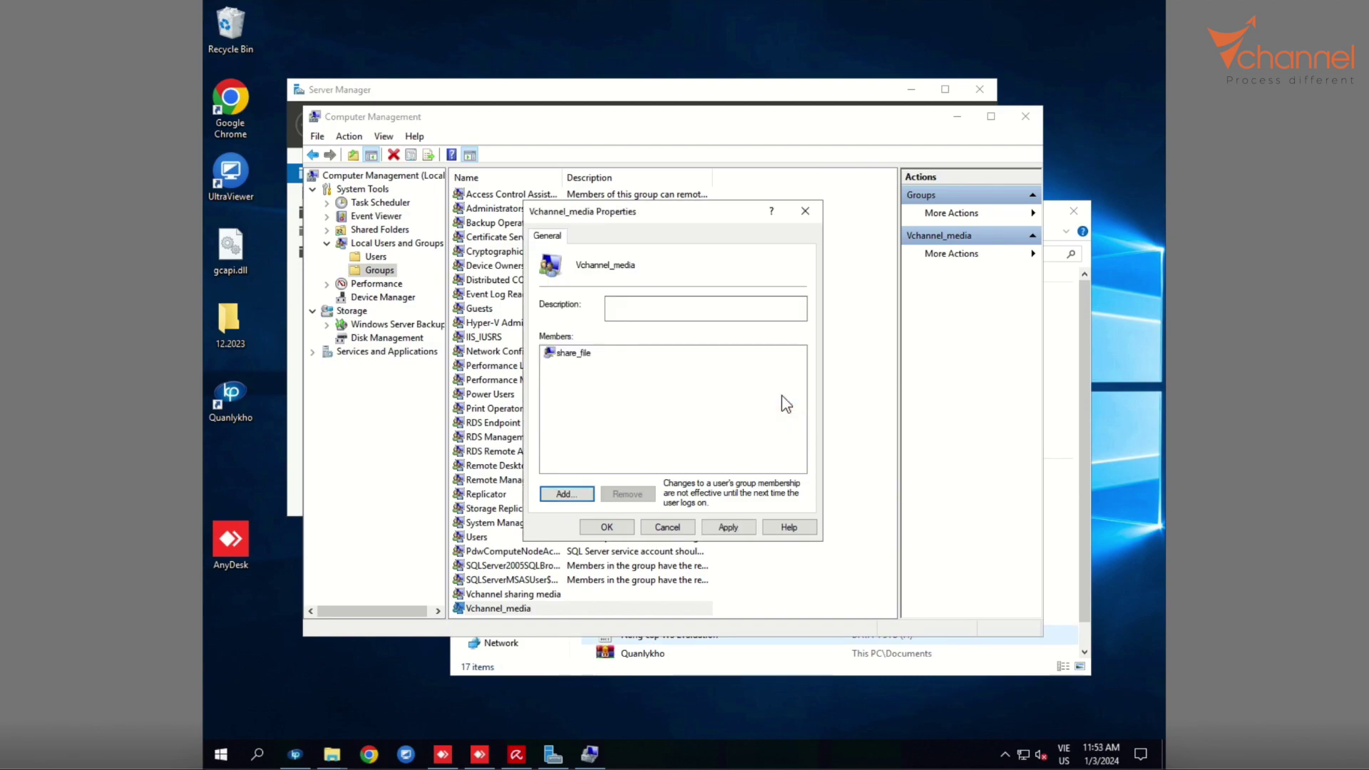
{"action": "left_click", "coordinate": [622, 527]}
{"action": "left_click", "coordinate": [492, 610]}
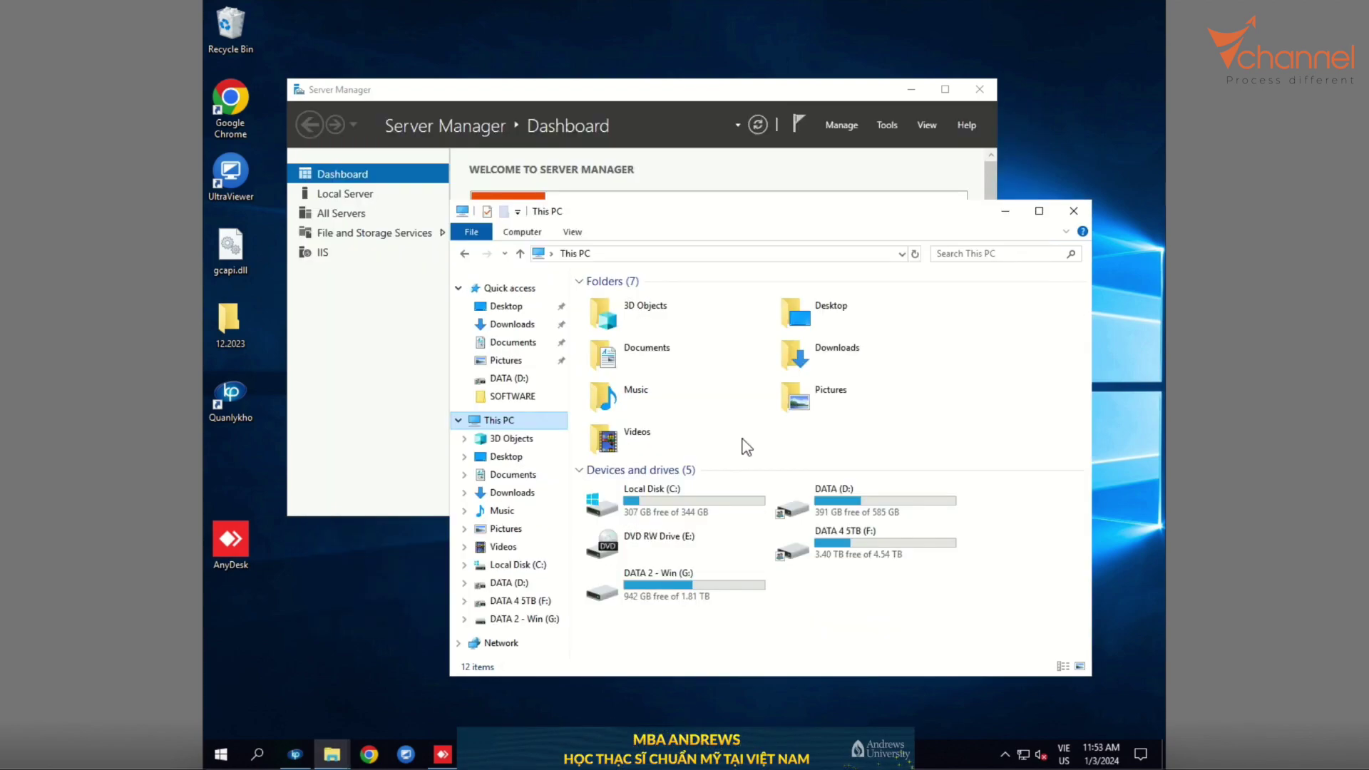
- Open the Advanced Sharing settings in the properties of the DATA (D:) drive
{"action": "double_click", "coordinate": [856, 508]}
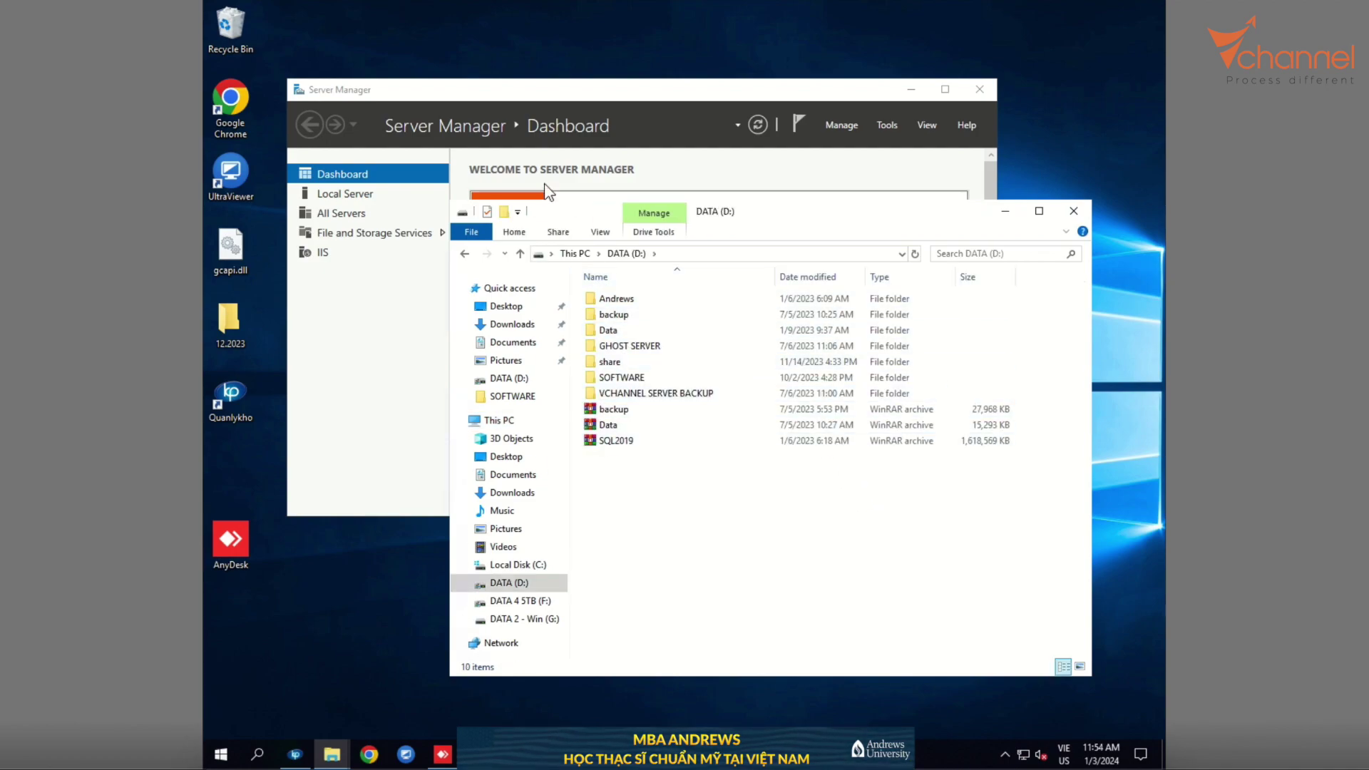
{"action": "left_click", "coordinate": [506, 253]}
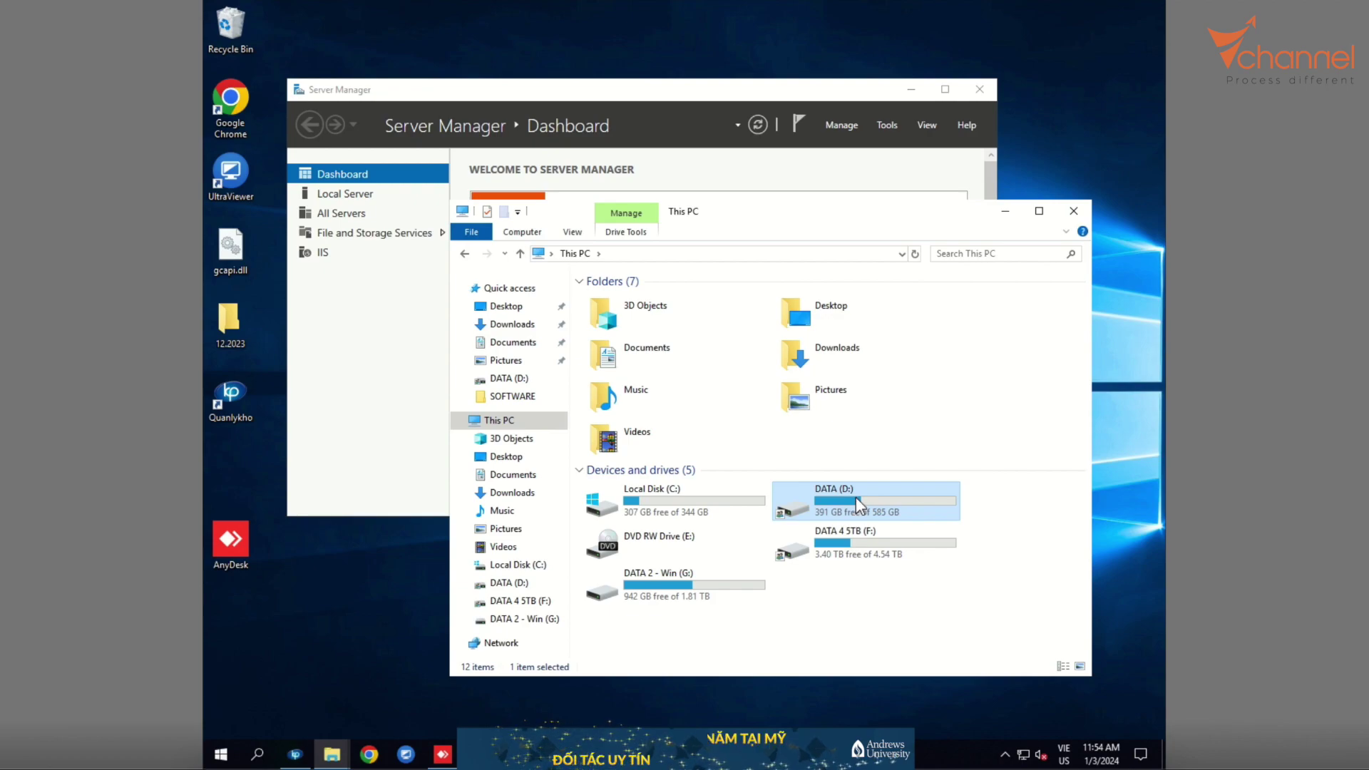
{"action": "right_click", "coordinate": [855, 498]}
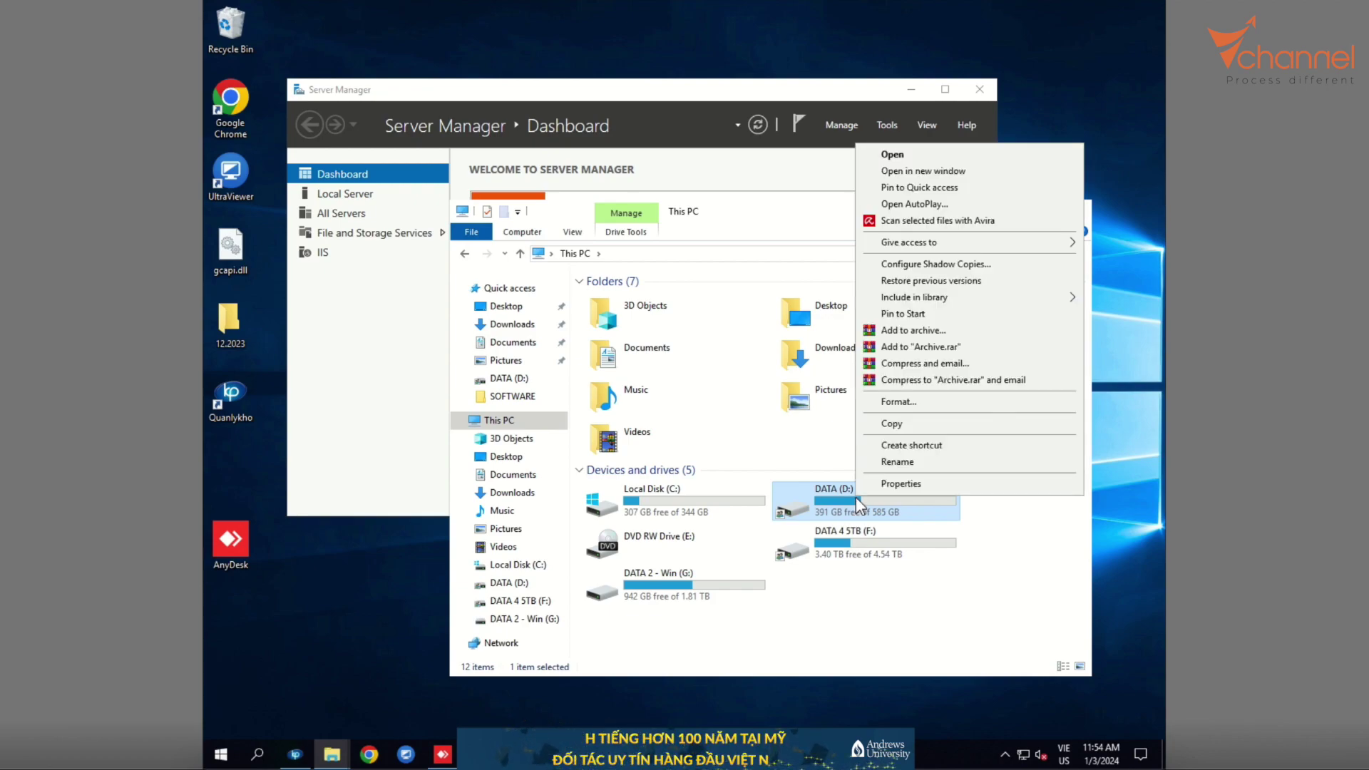
{"action": "left_click", "coordinate": [892, 485]}
{"action": "left_click_drag", "start_coordinate": [926, 258], "coordinate": [570, 269]}
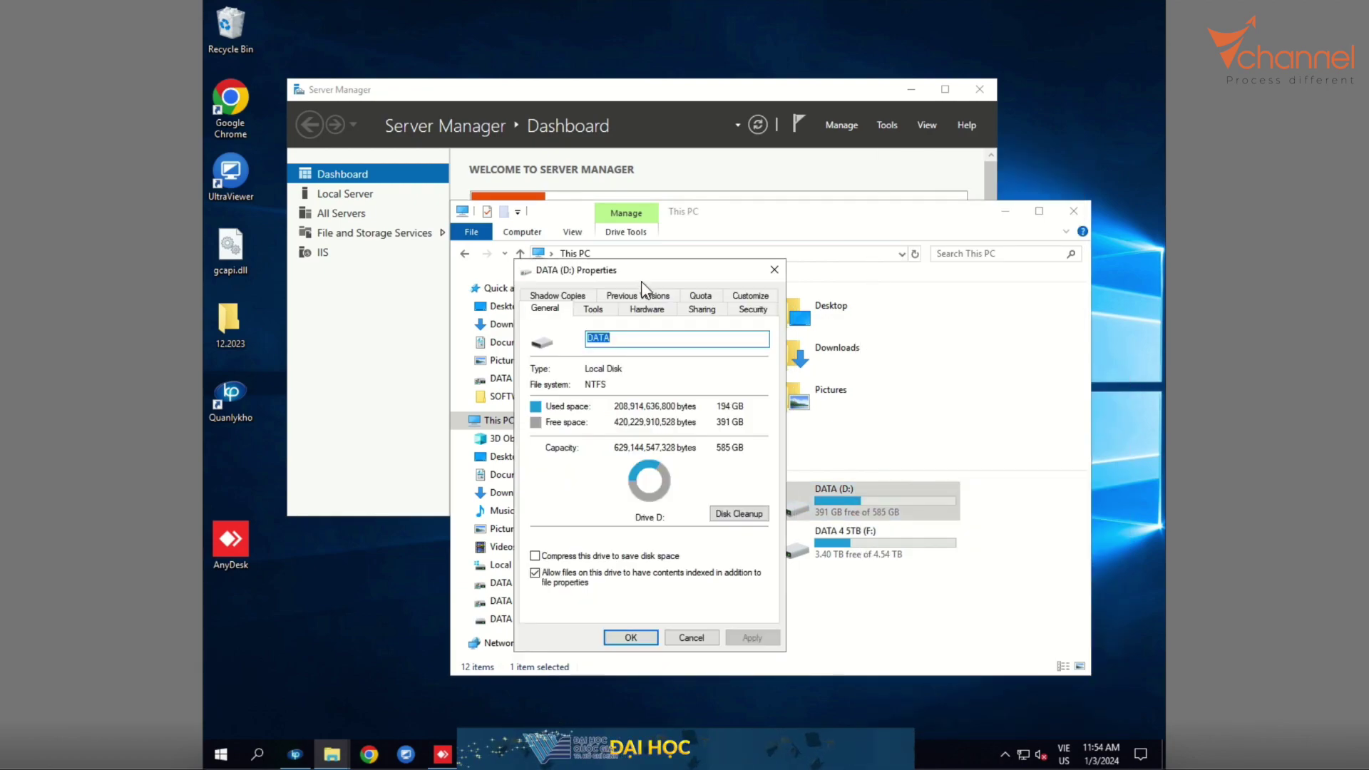
{"action": "left_click", "coordinate": [701, 309]}
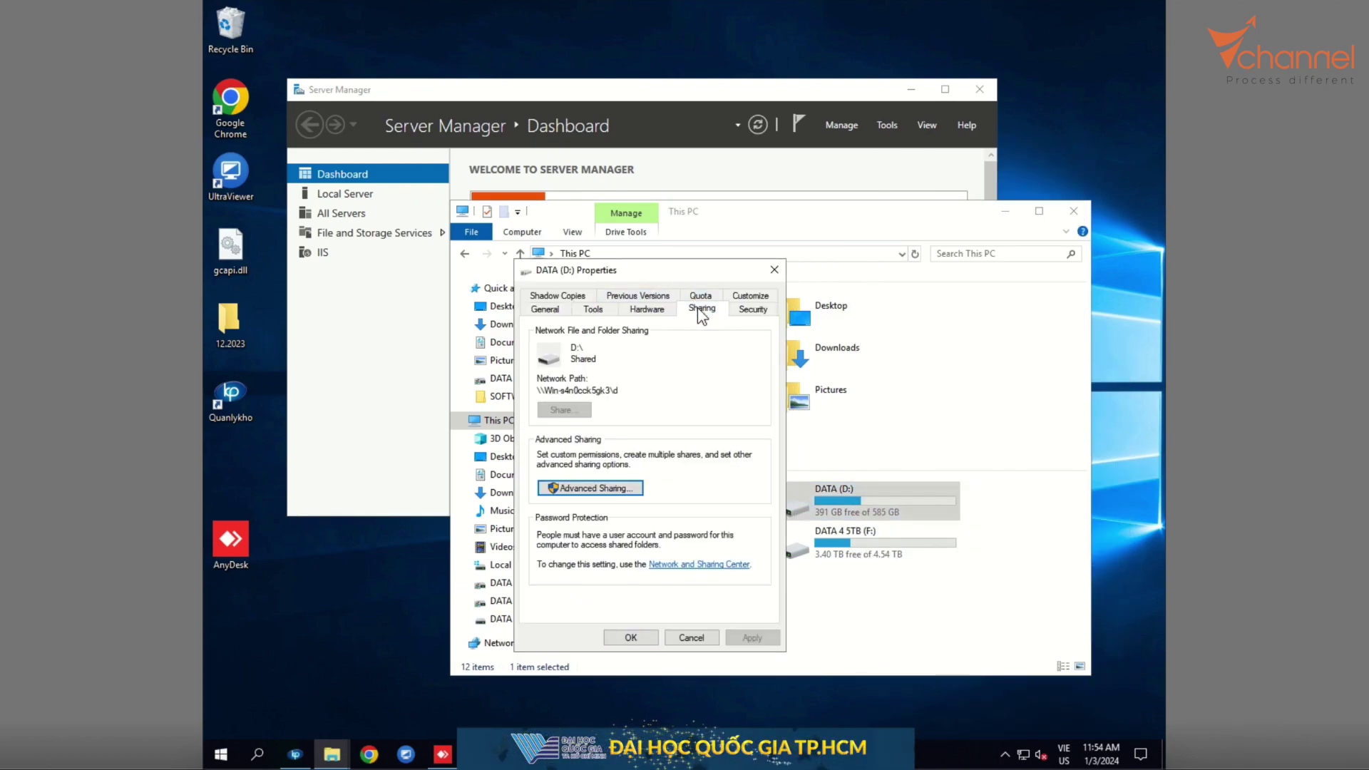
{"action": "left_click", "coordinate": [582, 490]}
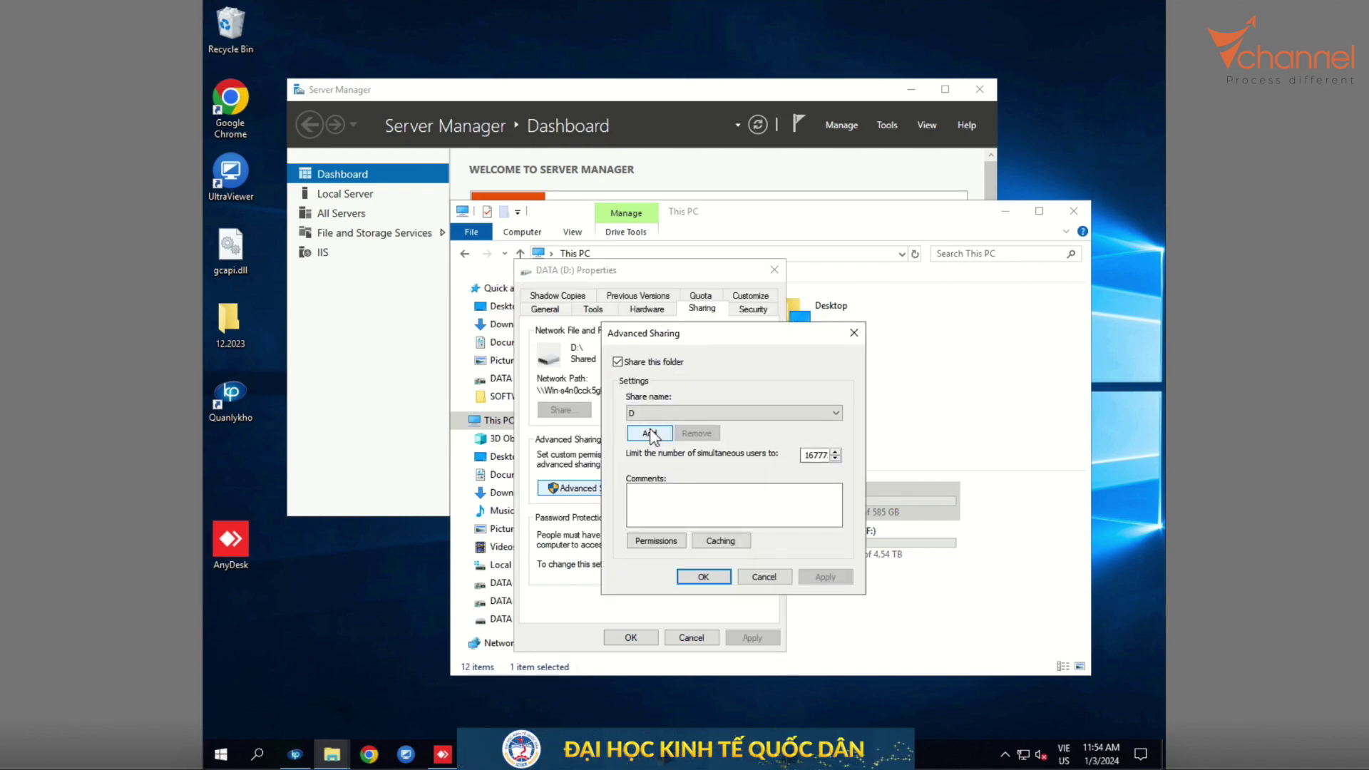
- Add the Vchannel_media group to the share permissions of D
{"action": "left_click", "coordinate": [656, 541]}
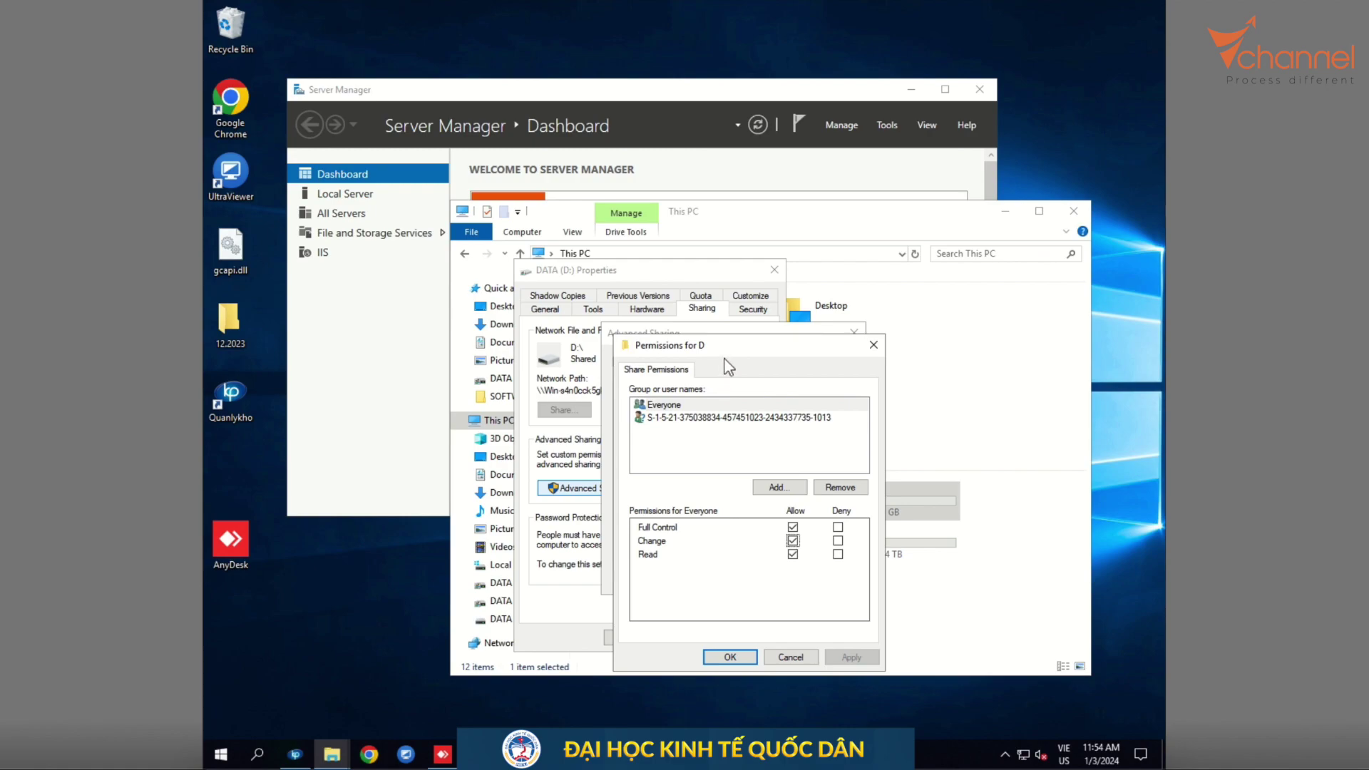
{"action": "left_click", "coordinate": [758, 456]}
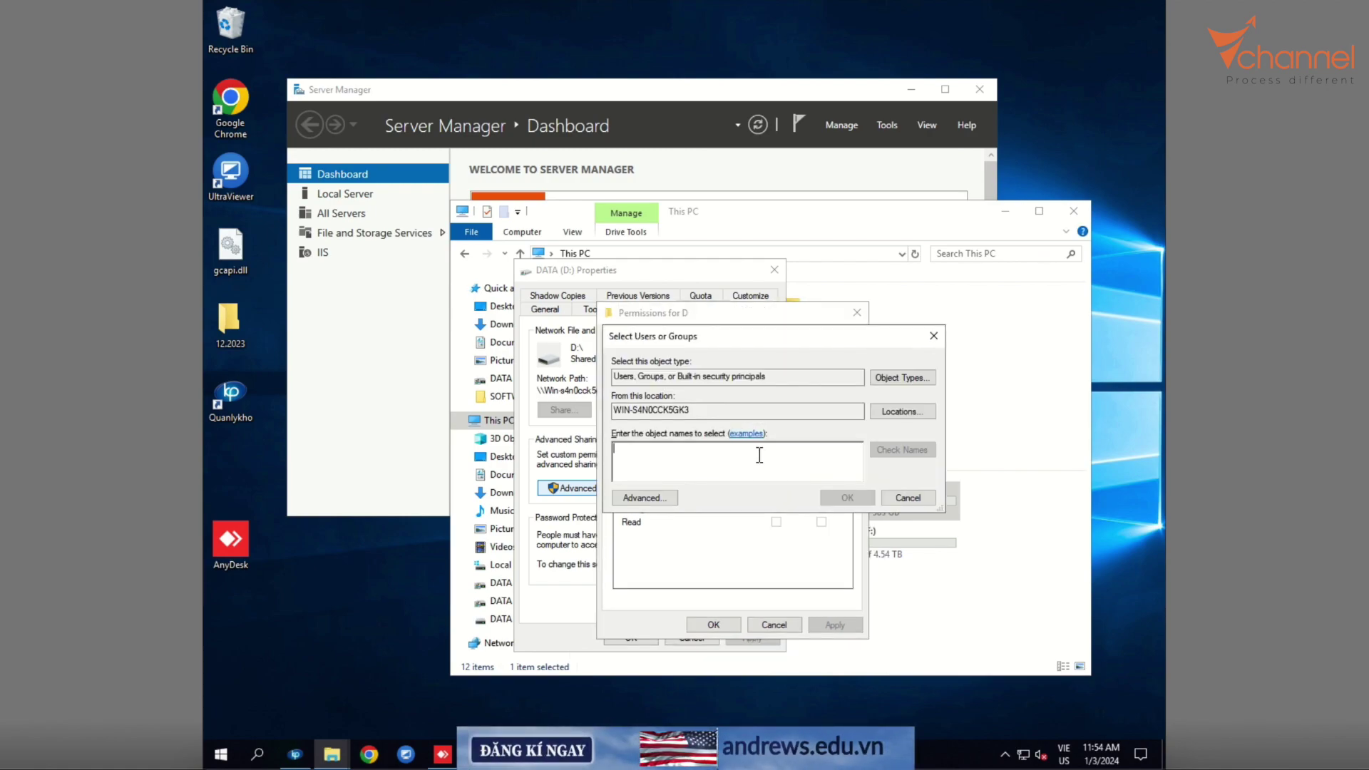
{"action": "type", "text": "Vchannel_shar"}
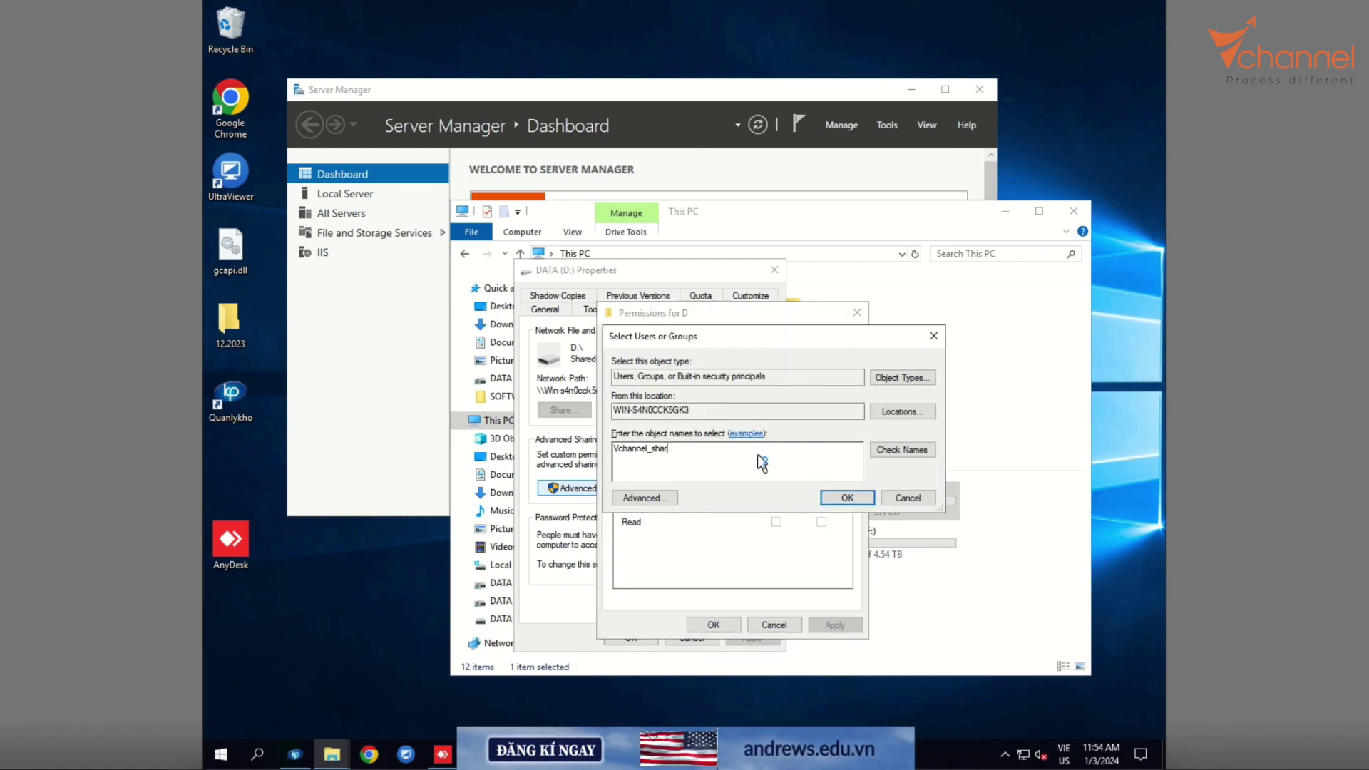
{"action": "left_click", "coordinate": [902, 450]}
{"action": "left_click", "coordinate": [848, 497]}
- Allow Full Control on the D share for Vchannel_media and save the advanced sharing settings
{"action": "left_click", "coordinate": [747, 398]}
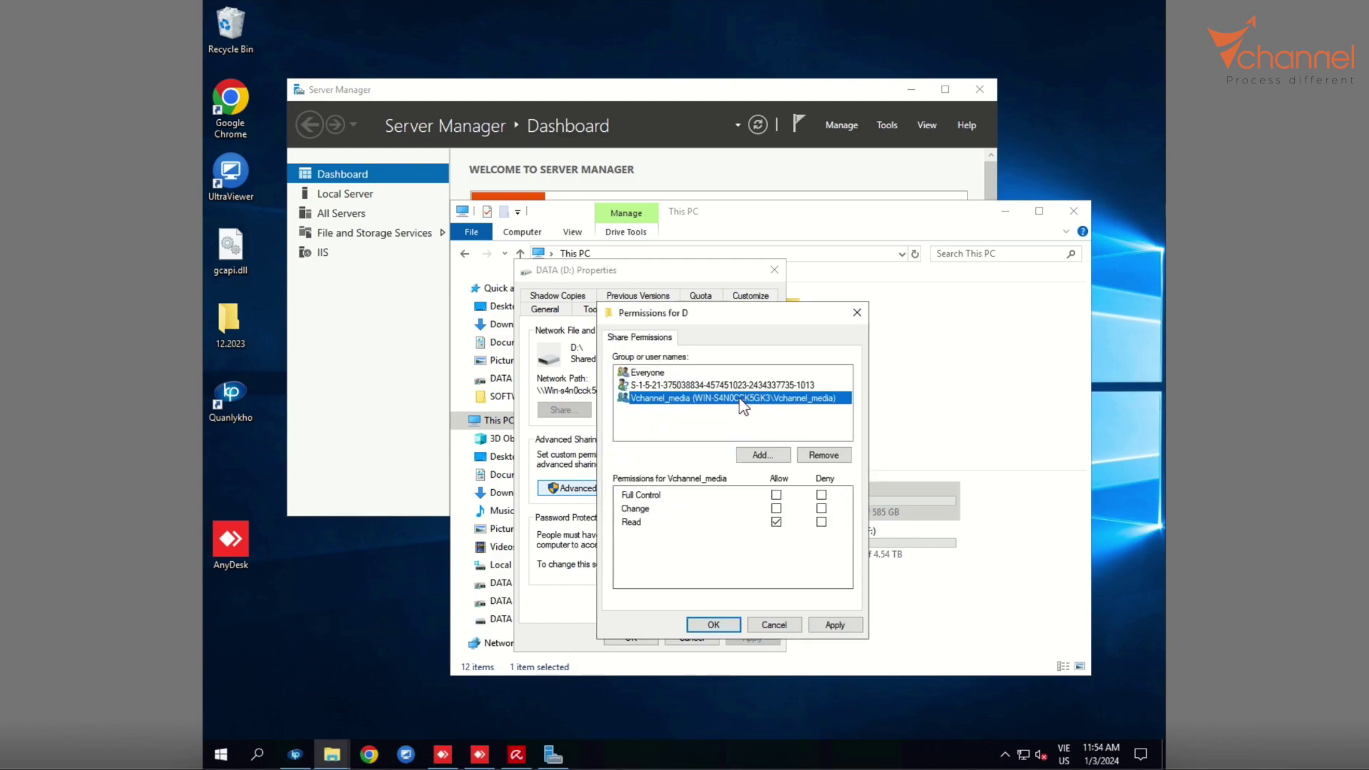
{"action": "left_click", "coordinate": [775, 495]}
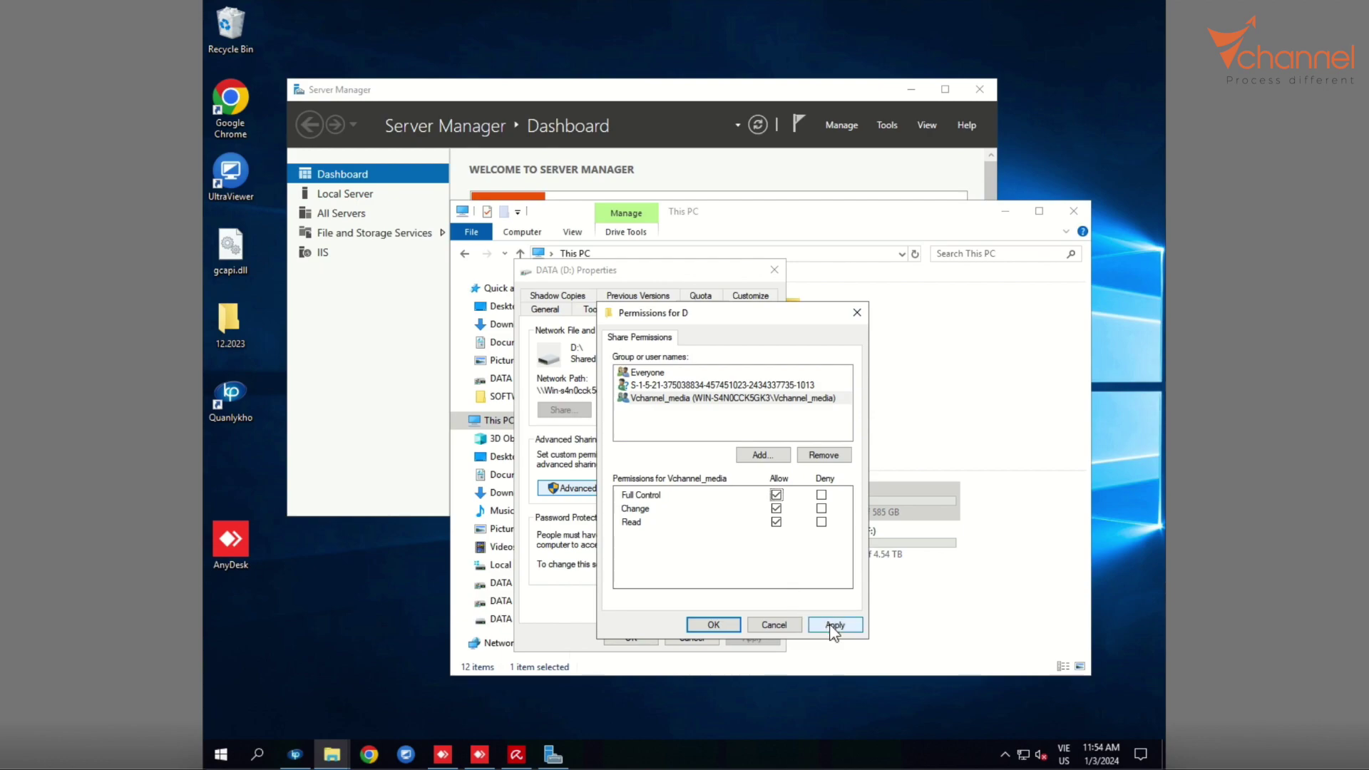
{"action": "left_click", "coordinate": [629, 402]}
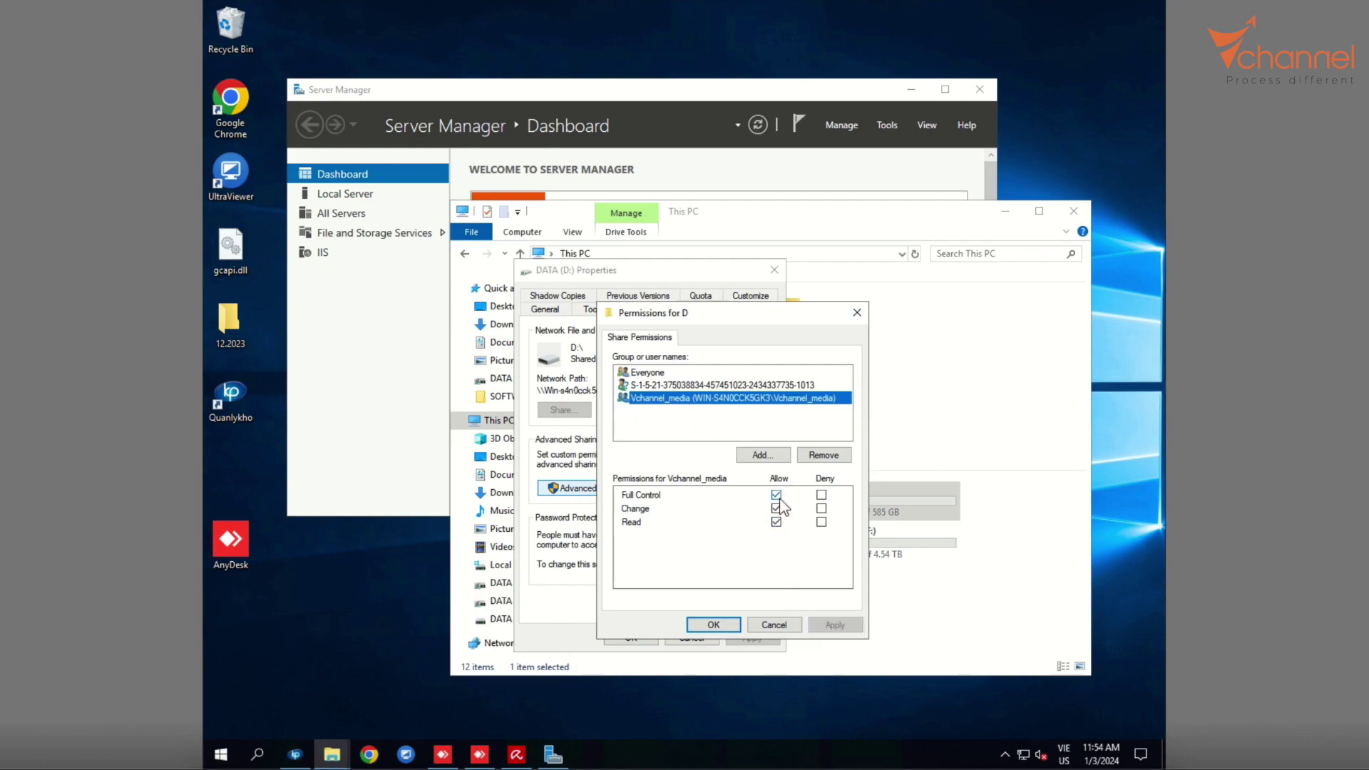
{"action": "left_click", "coordinate": [713, 625]}
{"action": "left_click", "coordinate": [713, 576]}
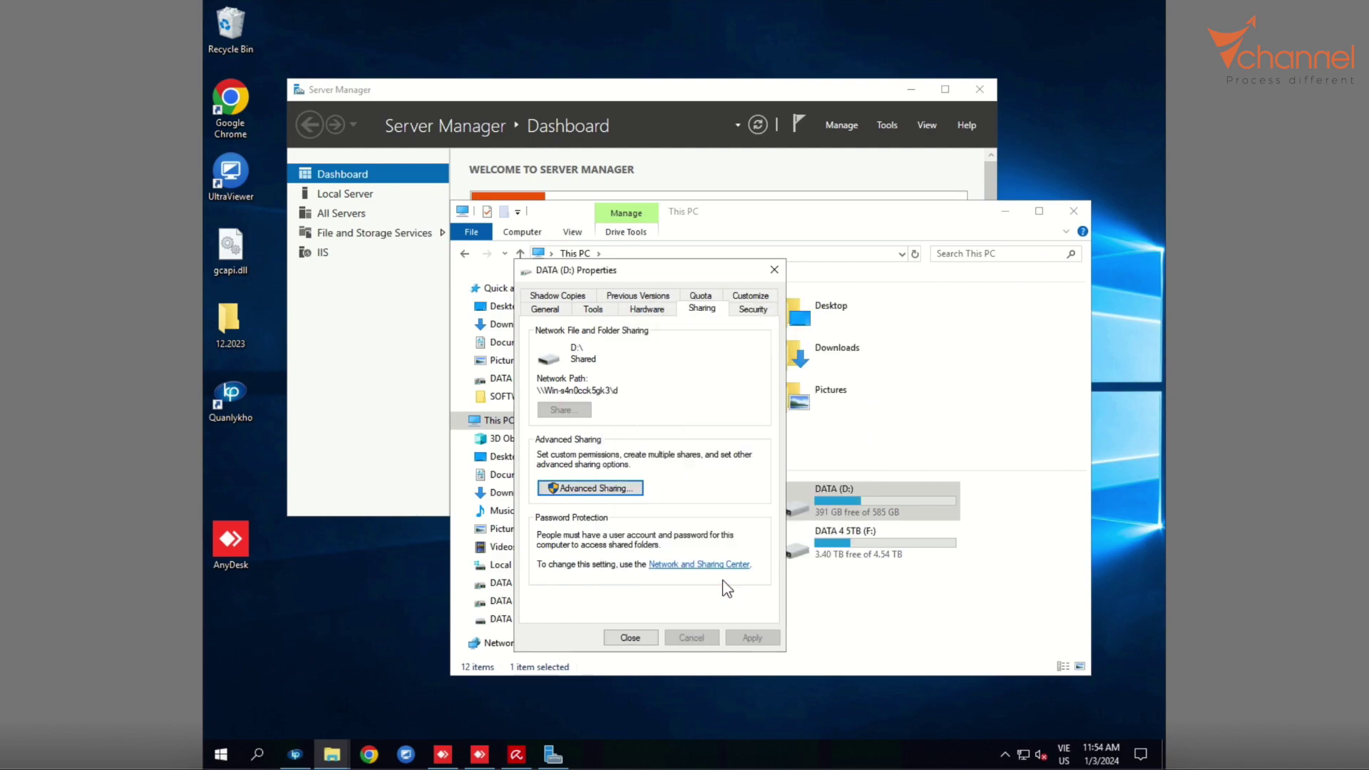
- Add the Vchannel_media group to the security permissions of the DATA (D:) drive, checking the name against the server
{"action": "left_click", "coordinate": [753, 308]}
{"action": "left_click", "coordinate": [763, 399]}
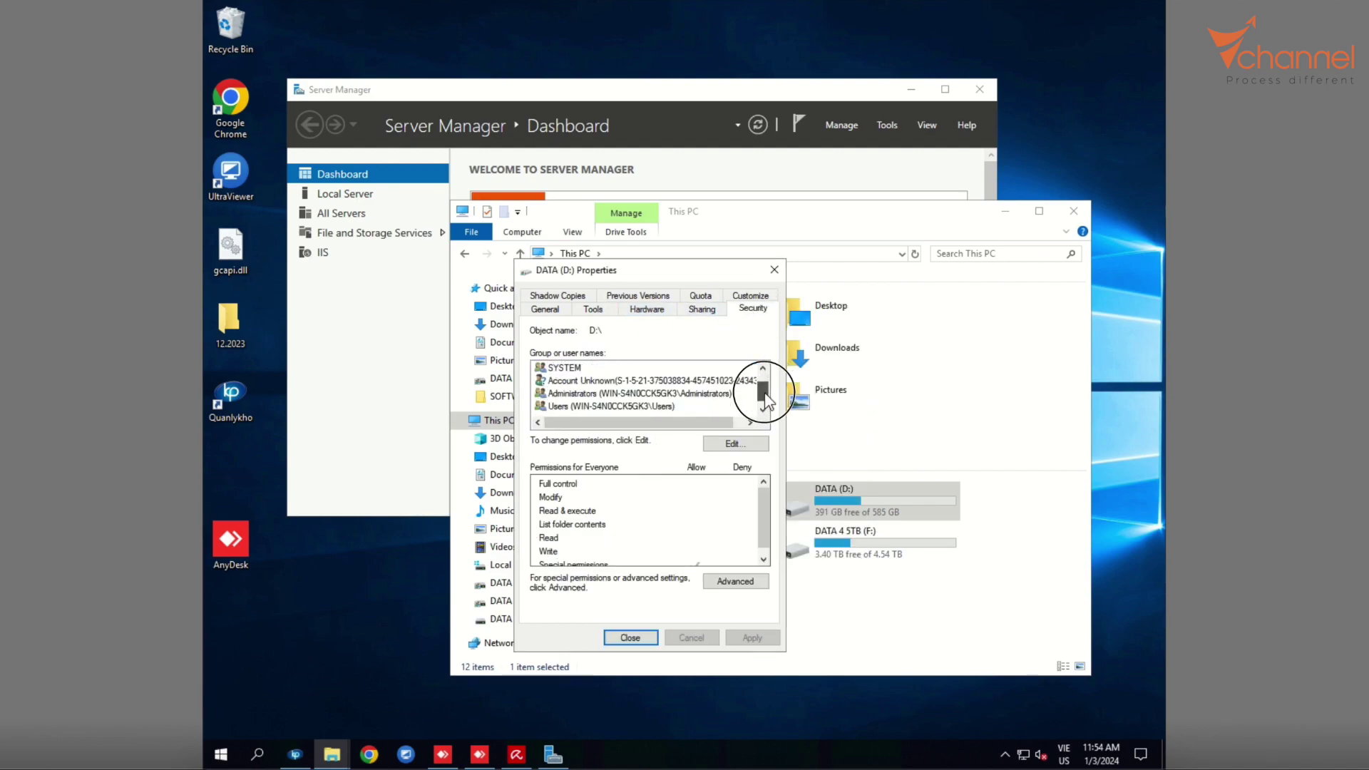
{"action": "left_click", "coordinate": [718, 445]}
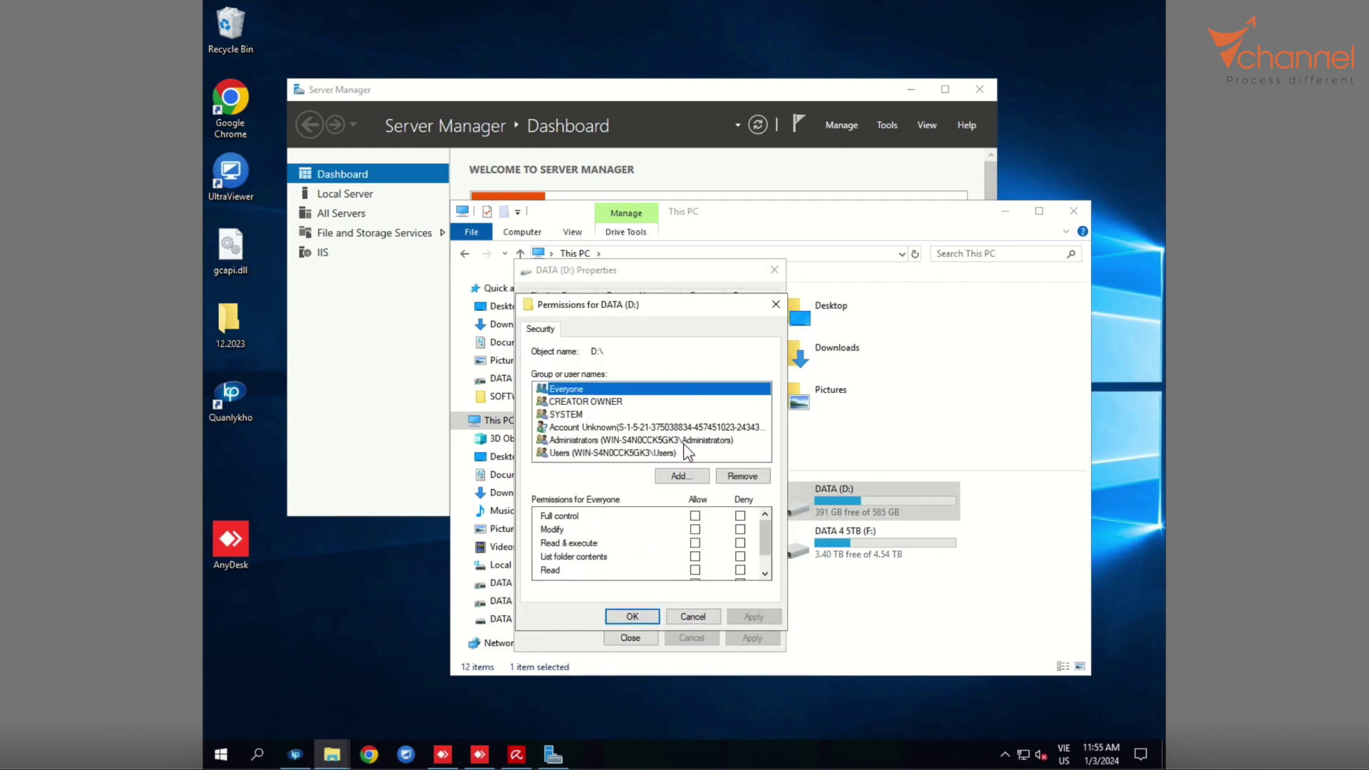
{"action": "left_click", "coordinate": [681, 476]}
{"action": "type", "text": "Vchannel_media"}
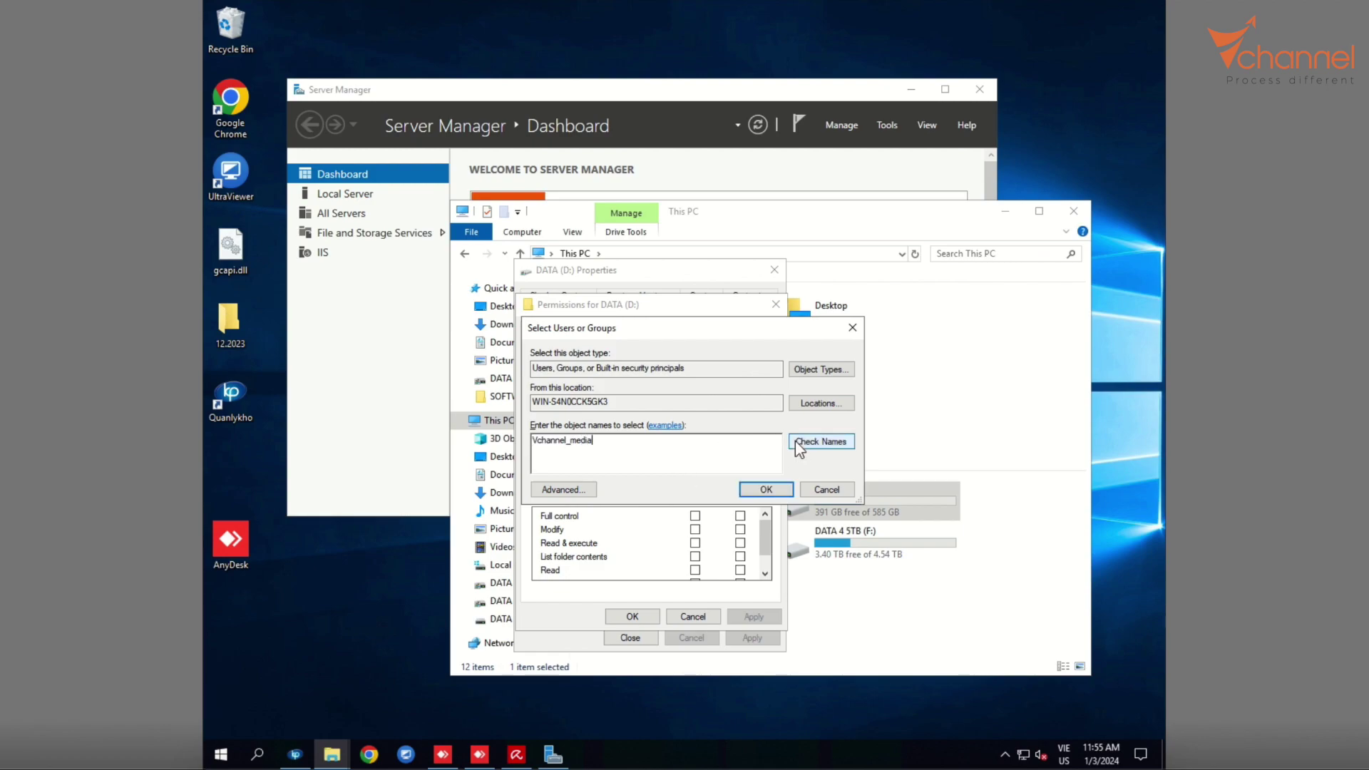
{"action": "left_click", "coordinate": [798, 441]}
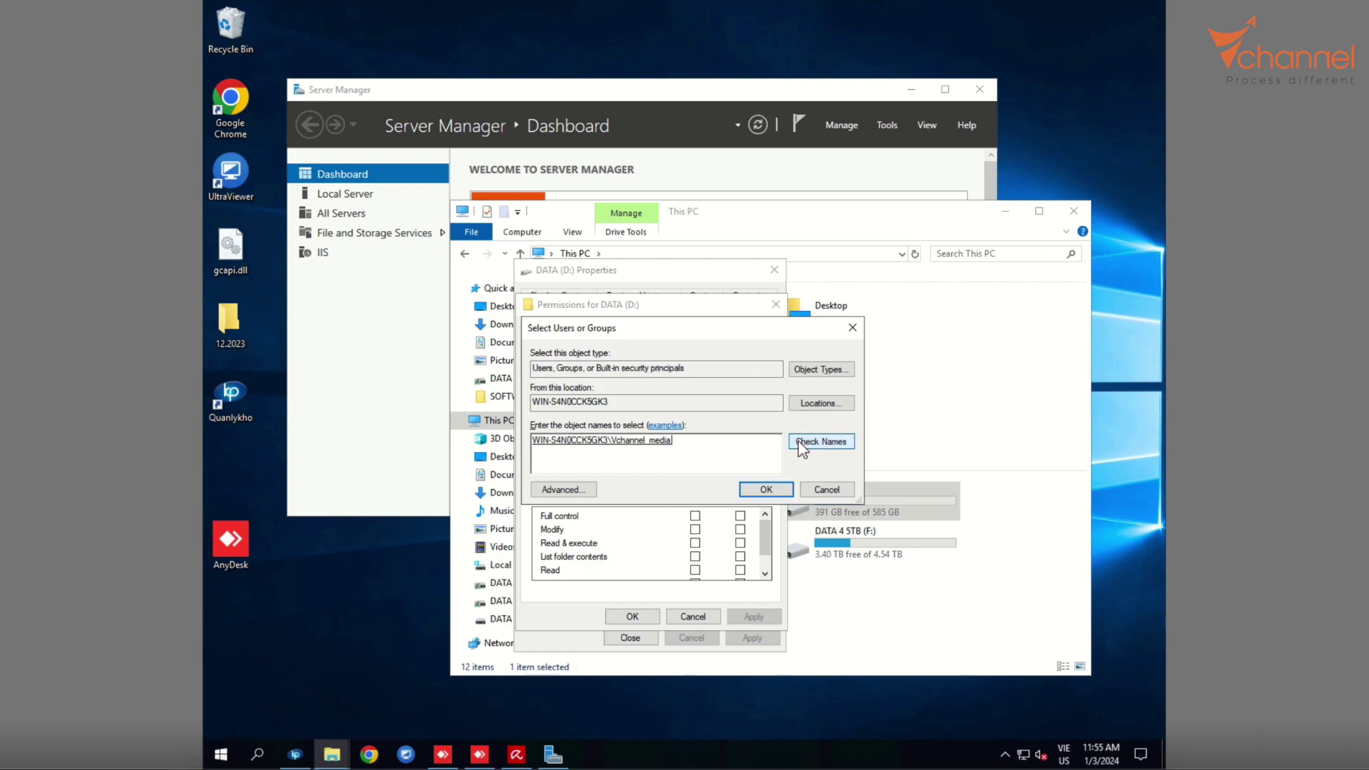
{"action": "left_click", "coordinate": [766, 489]}
- Allow Full control on DATA (D:) for Vchannel_media, save the security permissions and close the drive's properties
{"action": "left_click", "coordinate": [695, 516]}
{"action": "left_click", "coordinate": [632, 616]}
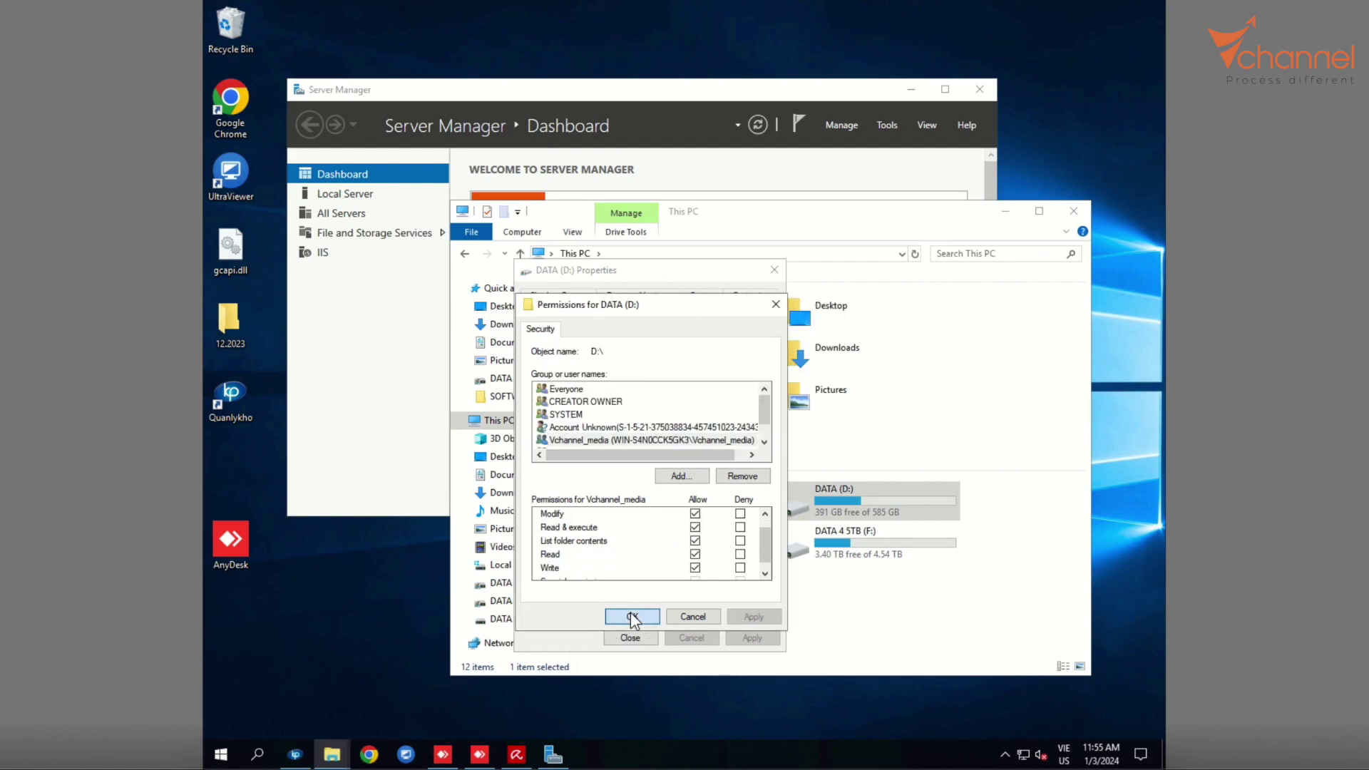
{"action": "left_click", "coordinate": [630, 637]}
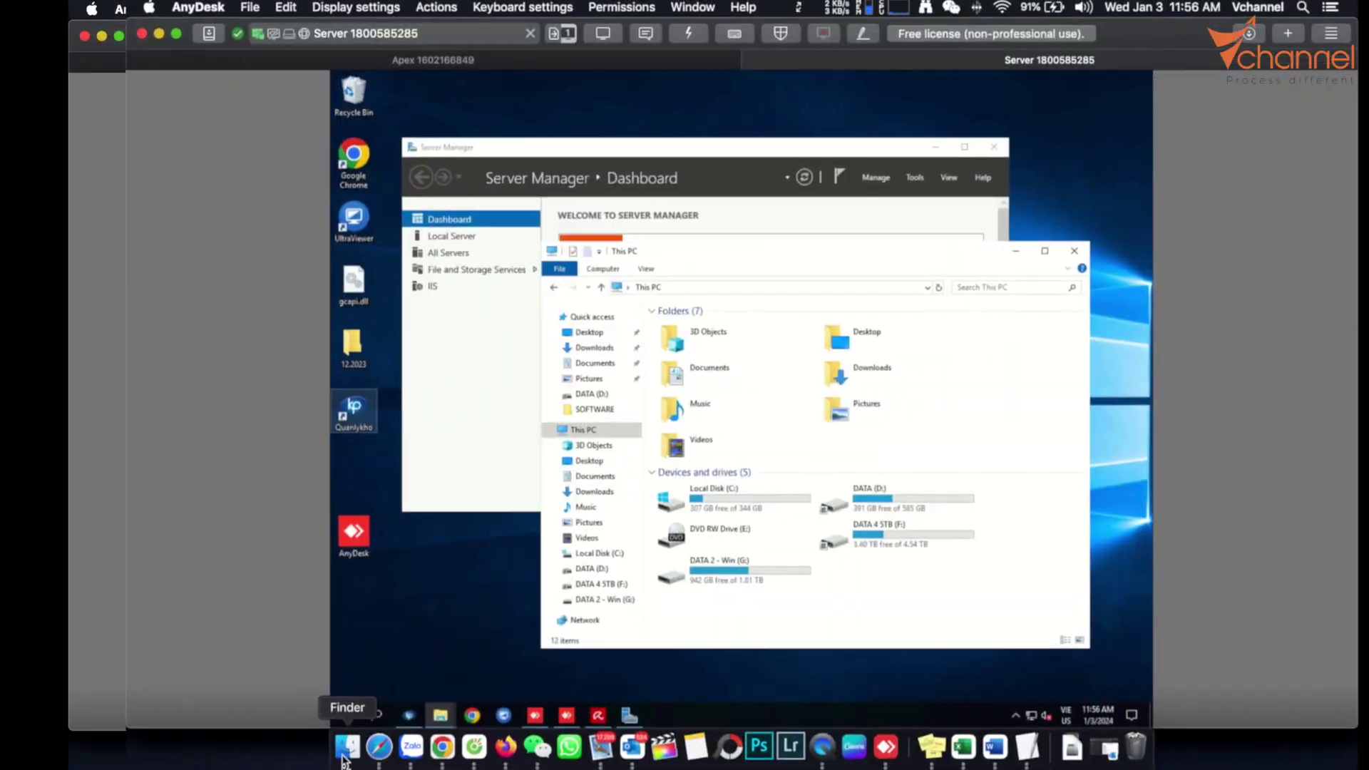
- Switch to Finder on the Mac and open the Connect to Server dialog at its server address
{"action": "left_click", "coordinate": [289, 749]}
{"action": "left_click", "coordinate": [290, 749]}
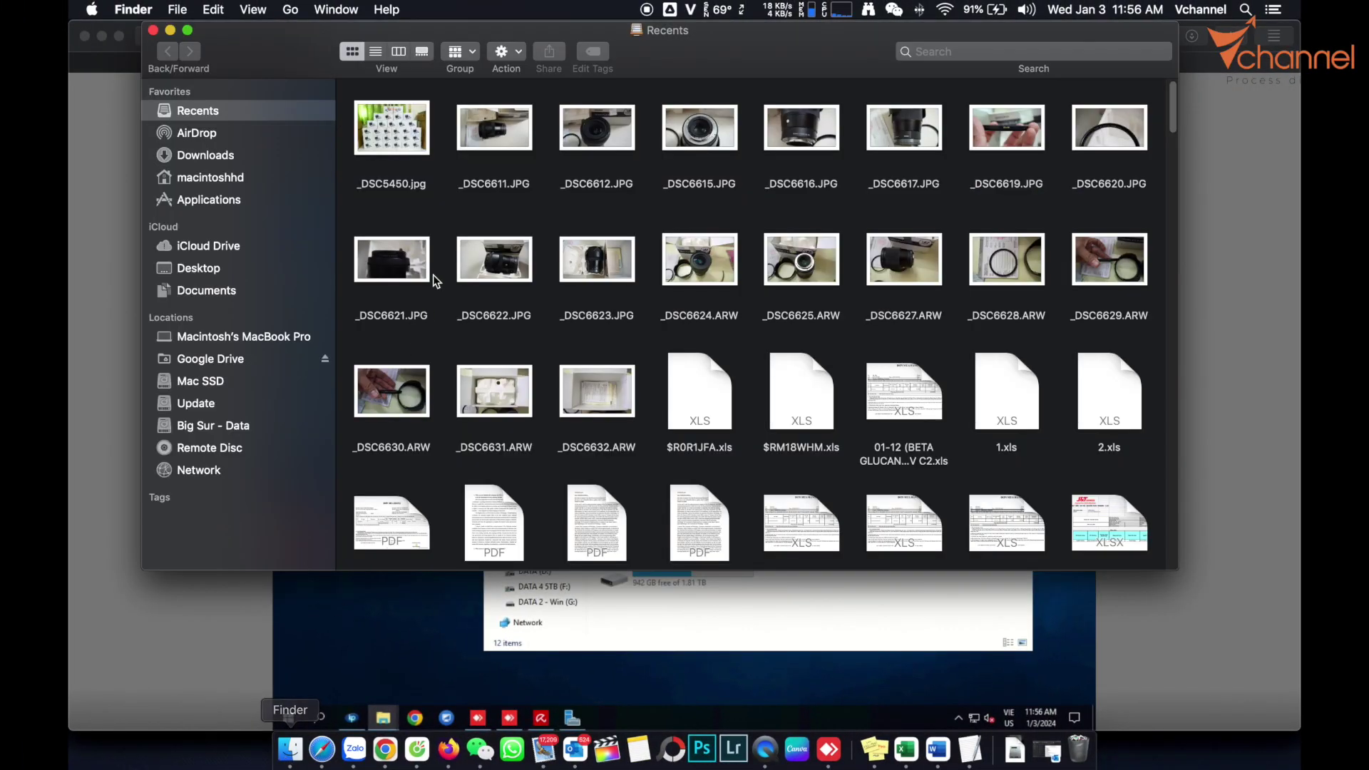
{"action": "left_click", "coordinate": [292, 10]}
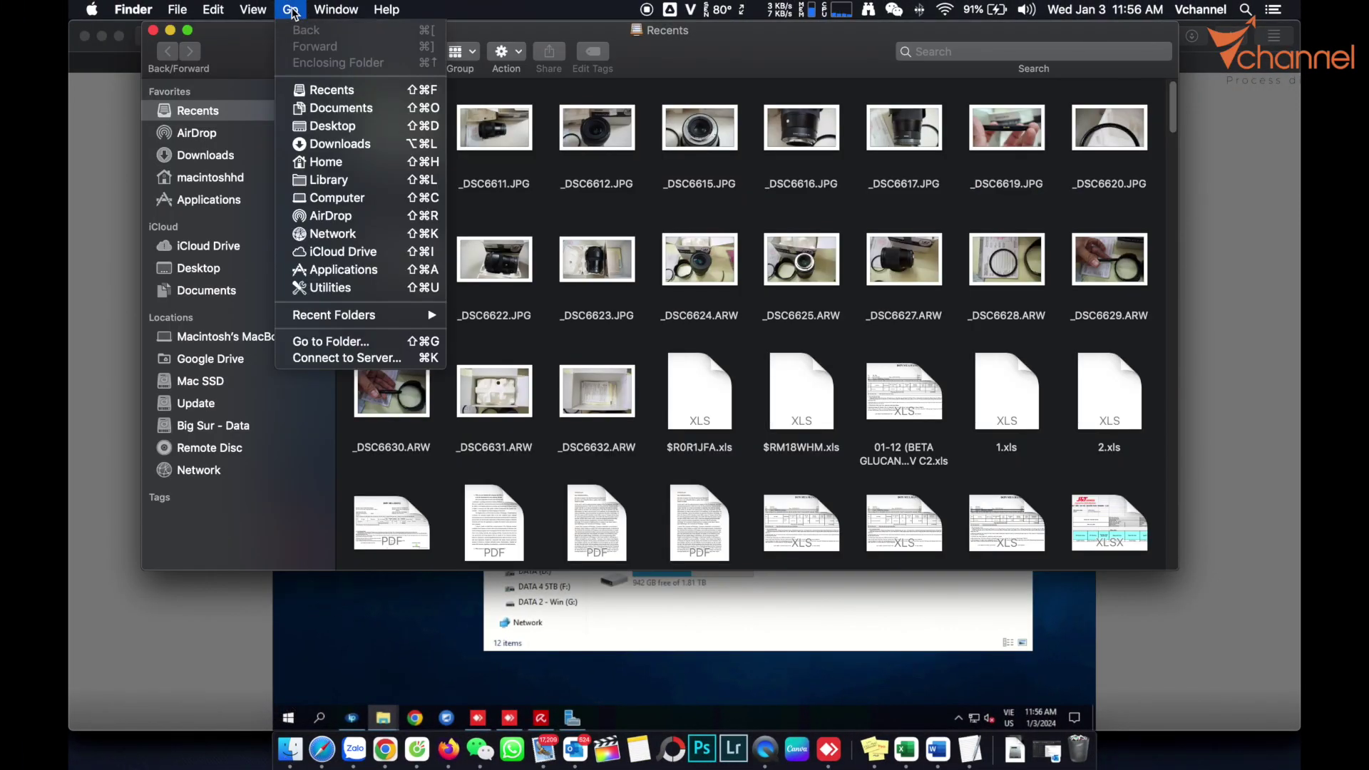
{"action": "left_click", "coordinate": [353, 362]}
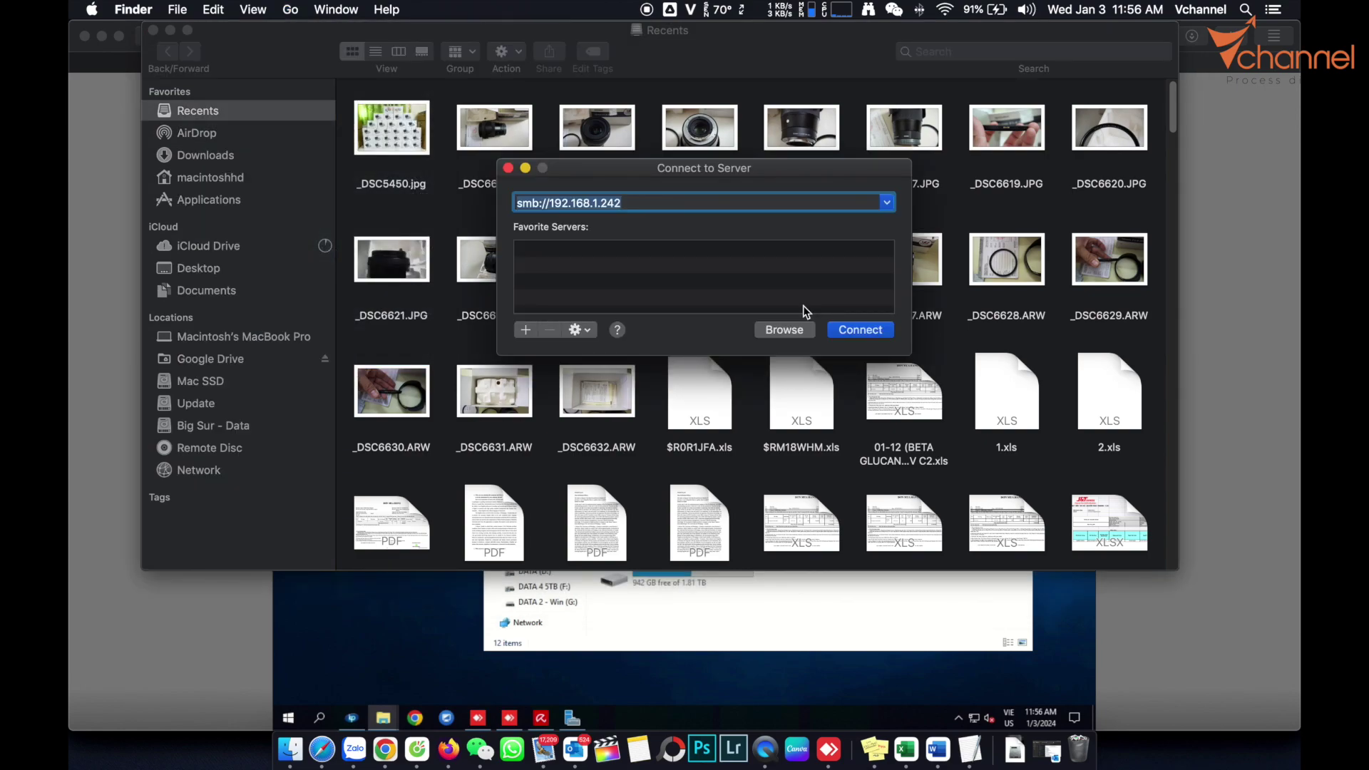
{"action": "left_click", "coordinate": [554, 201]}
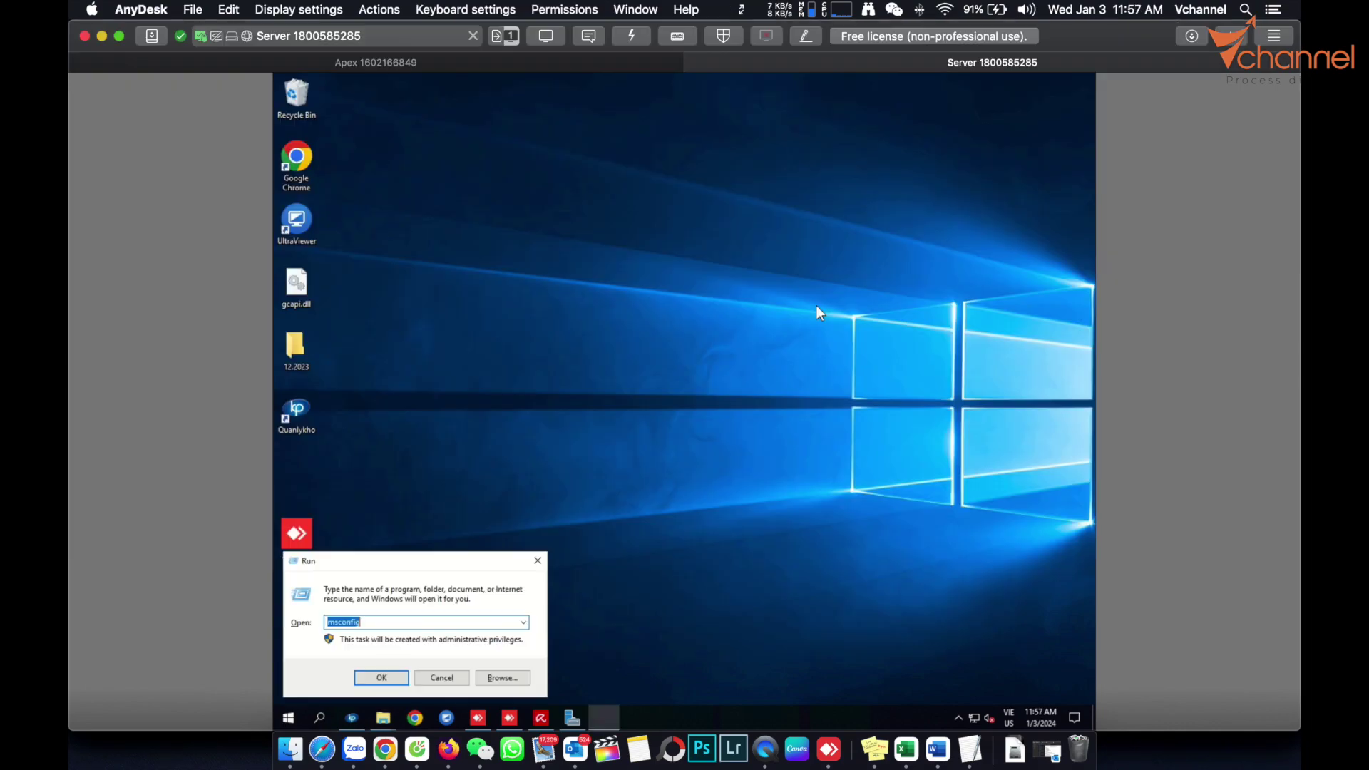
- Run ipconfig in a cmd window on the remote server and highlight its IPv4 address
{"action": "type", "text": "cmd"}
{"action": "key", "text": "Return"}
{"action": "type", "text": "ipconfig"}
{"action": "key", "text": "Return"}
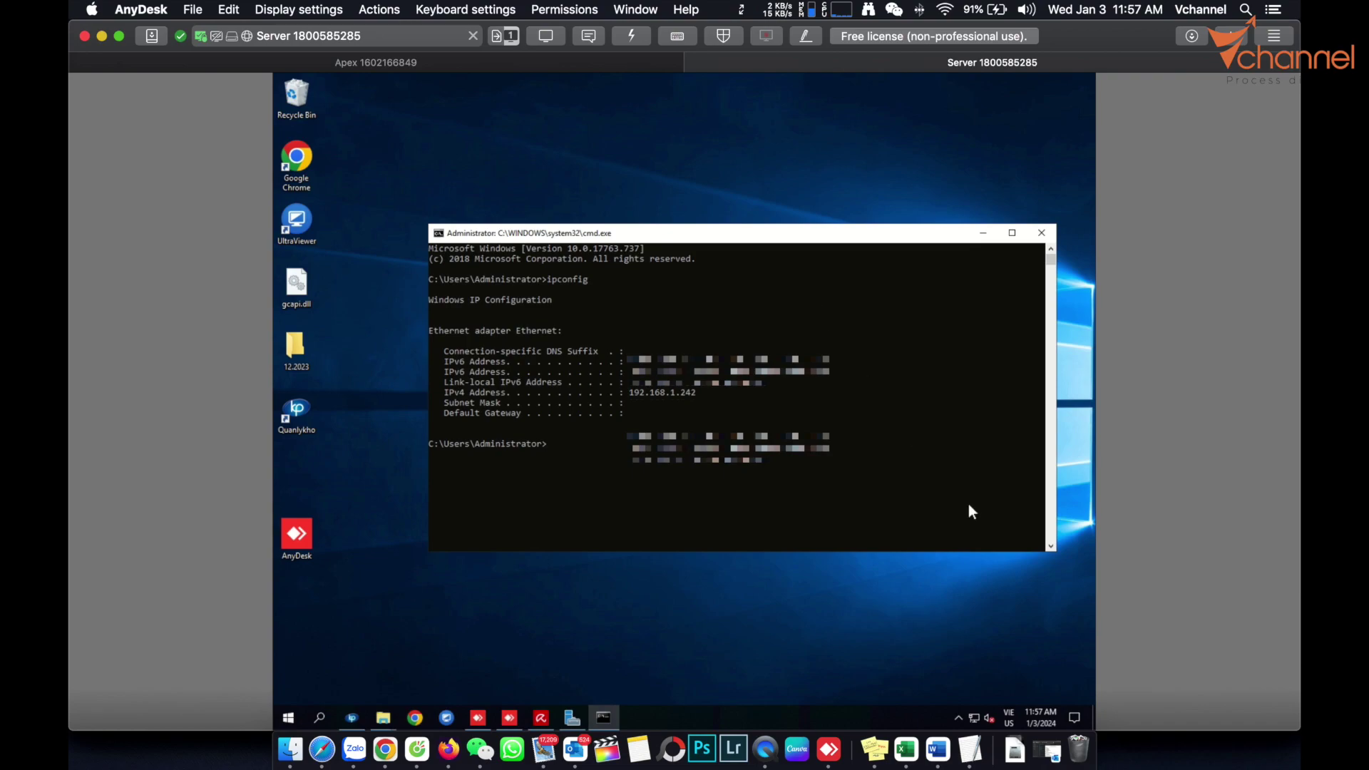
{"action": "left_click_drag", "start_coordinate": [702, 394], "coordinate": [627, 395]}
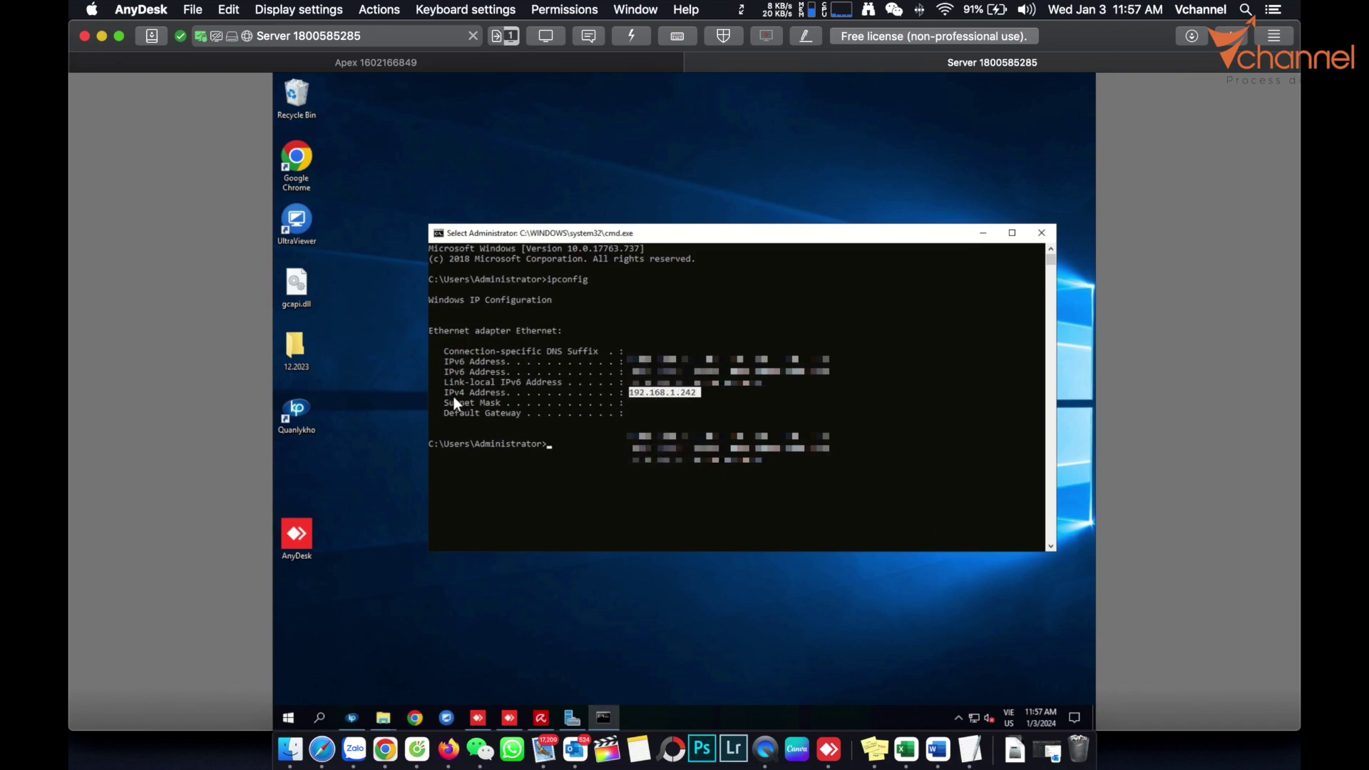
- Return to Finder, connect to smb://192.168.1.242 and sign in as registered user share_file with the account password
{"action": "left_click", "coordinate": [291, 748]}
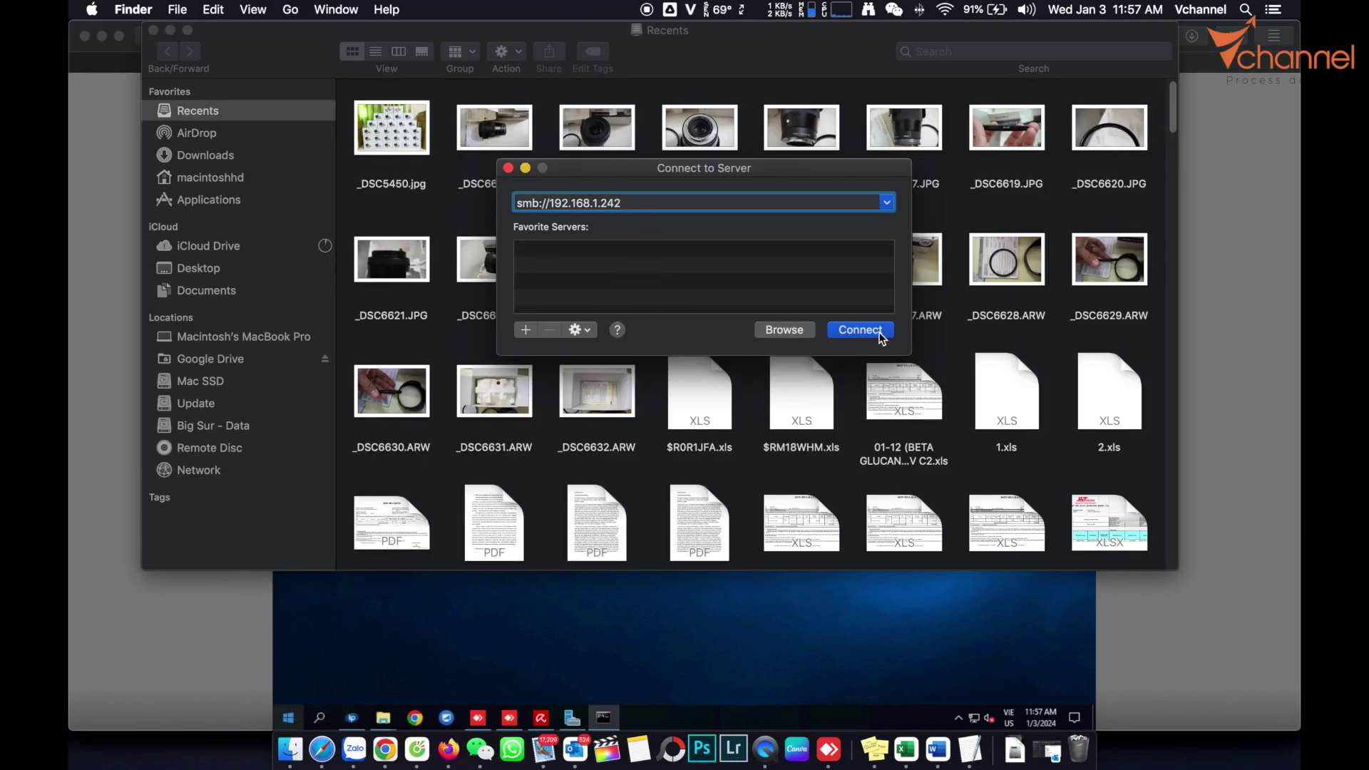
{"action": "left_click", "coordinate": [860, 330]}
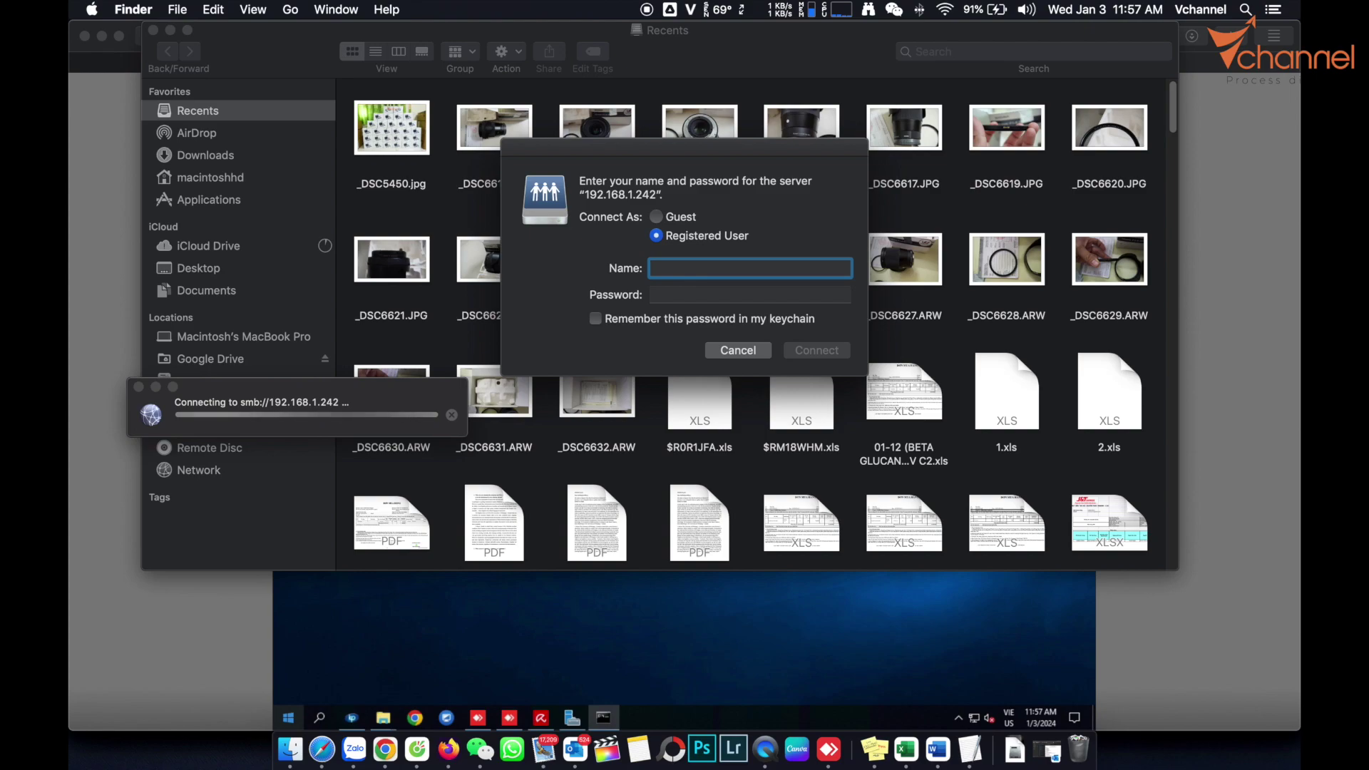
{"action": "type", "text": "share_file"}
{"action": "left_click", "coordinate": [704, 293]}
{"action": "type", "text": "**********"}
{"action": "left_click", "coordinate": [820, 350]}
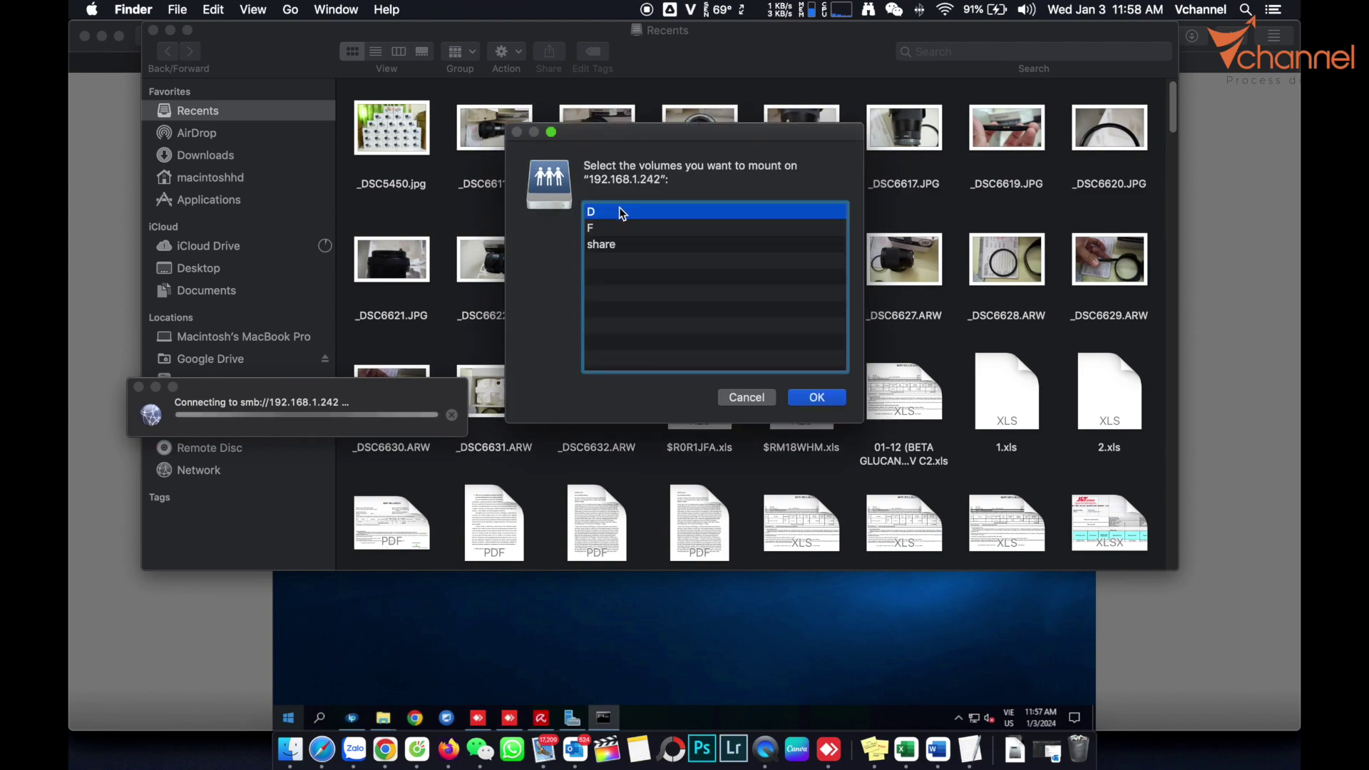
- Mount the D volume from 192.168.1.242, open the D share to check its contents and go back to the list of shares
{"action": "left_click", "coordinate": [829, 399]}
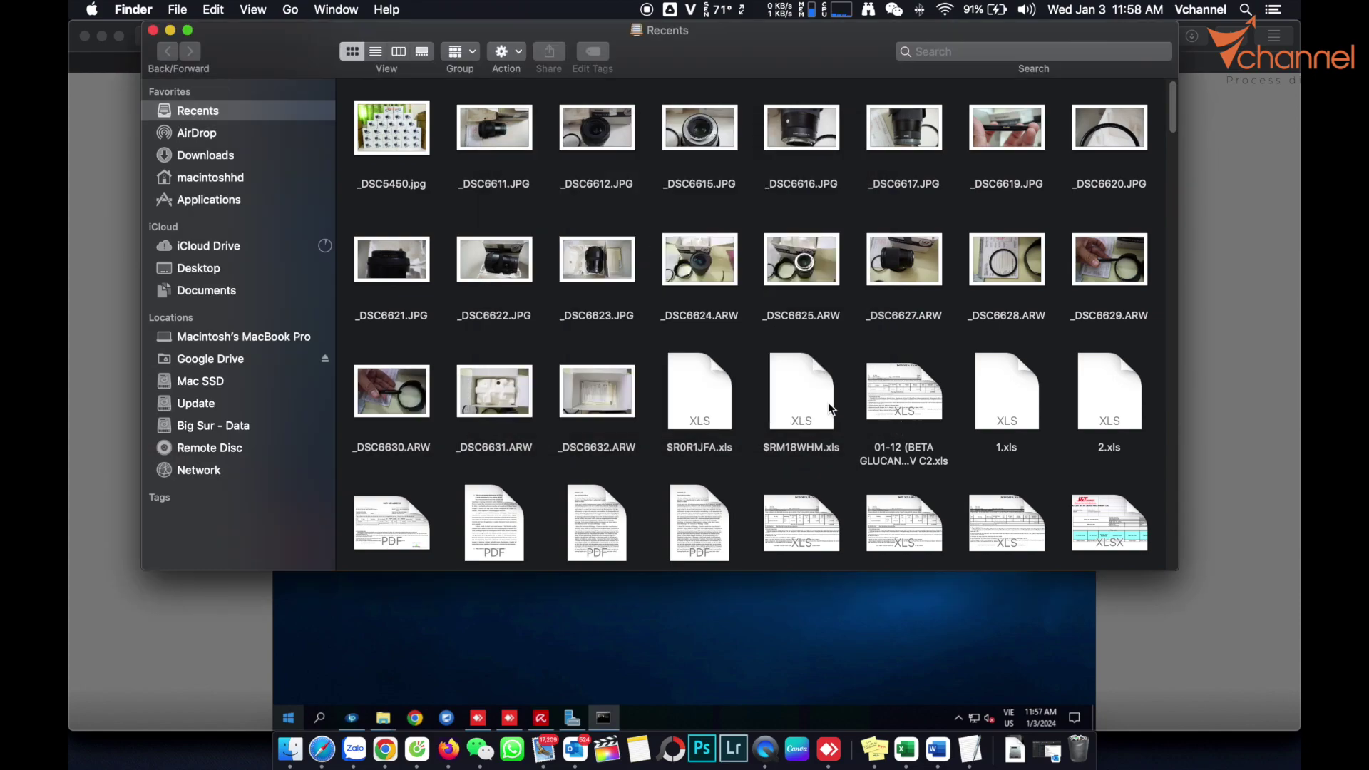
{"action": "left_click", "coordinate": [171, 494]}
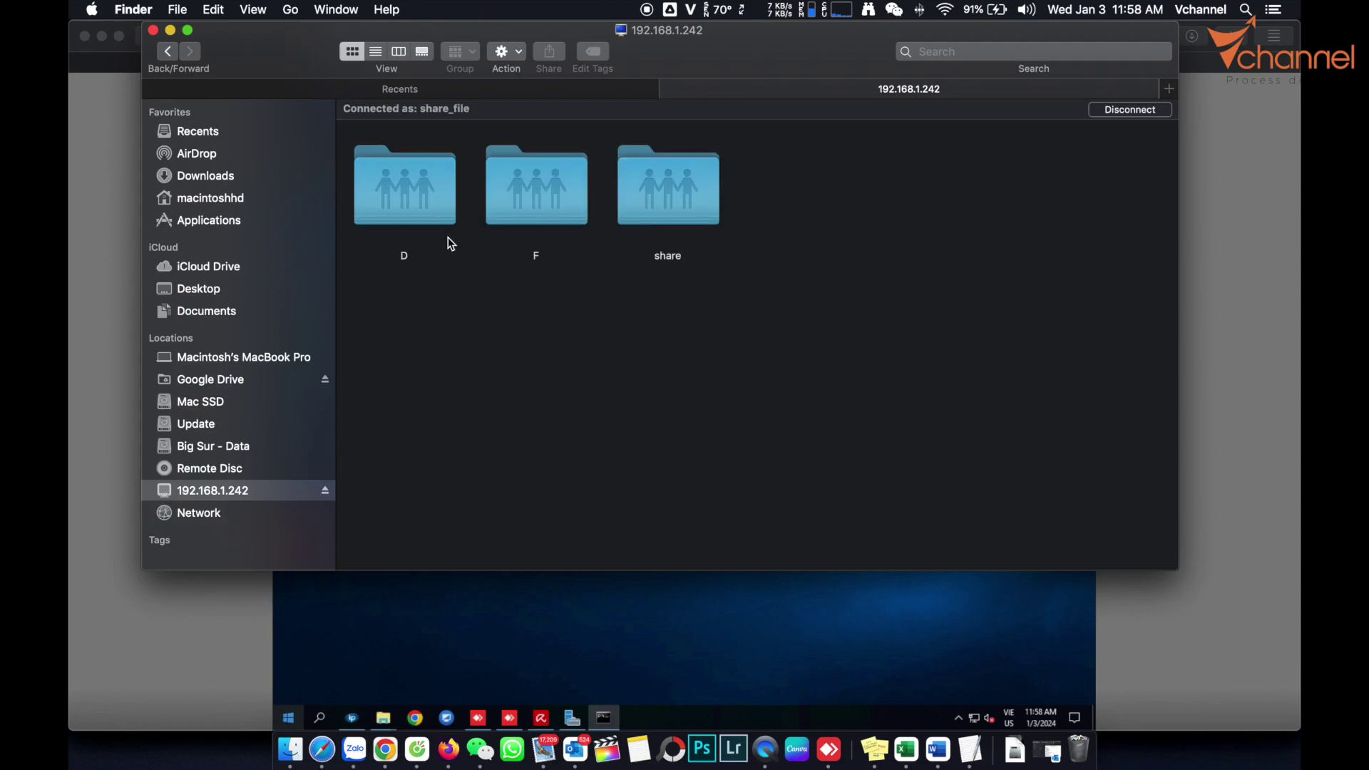
{"action": "double_click", "coordinate": [418, 202]}
{"action": "left_click", "coordinate": [168, 52]}
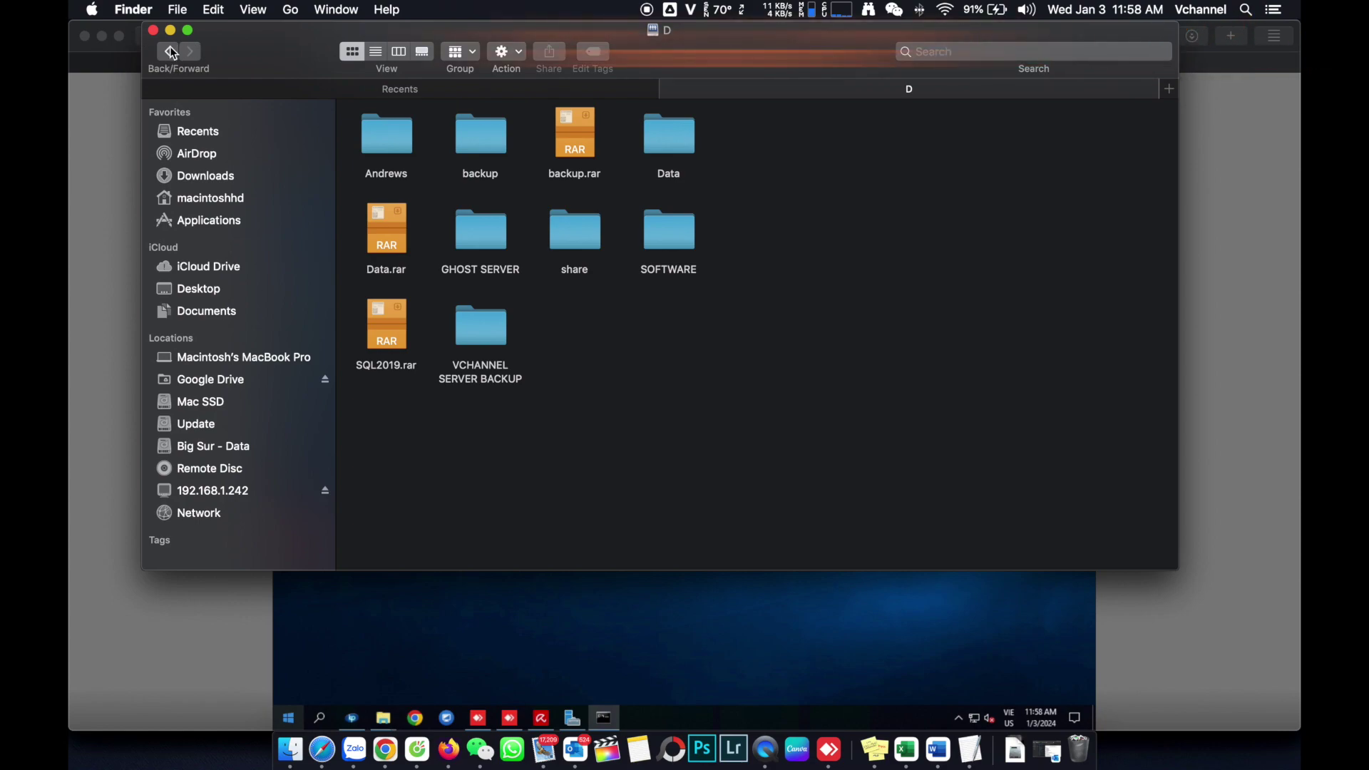